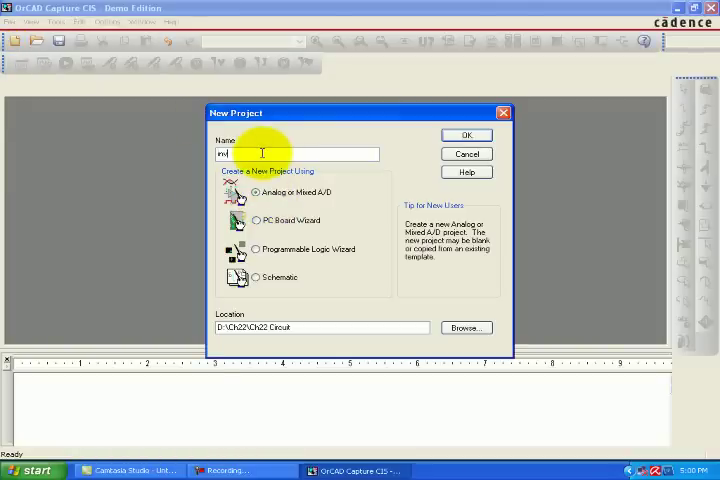
type("erting")
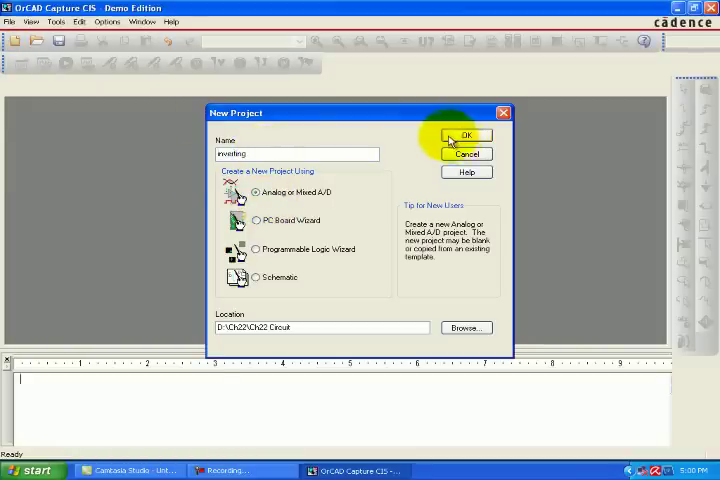
- Create the blank analog PSpice project 'inverting' with an empty schematic page
left_click(464, 136)
left_click(244, 260)
left_click(484, 212)
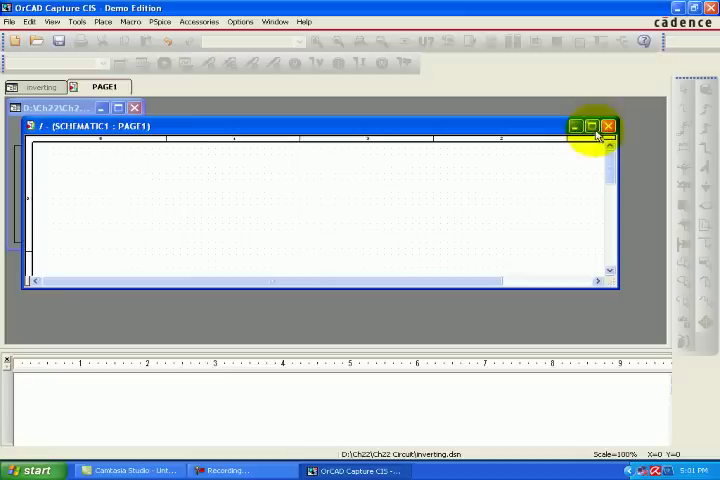
- Rename PAGE1 under inverting.dsn > SCHEMATIC1 to ICVS and open that page
left_click(12, 186)
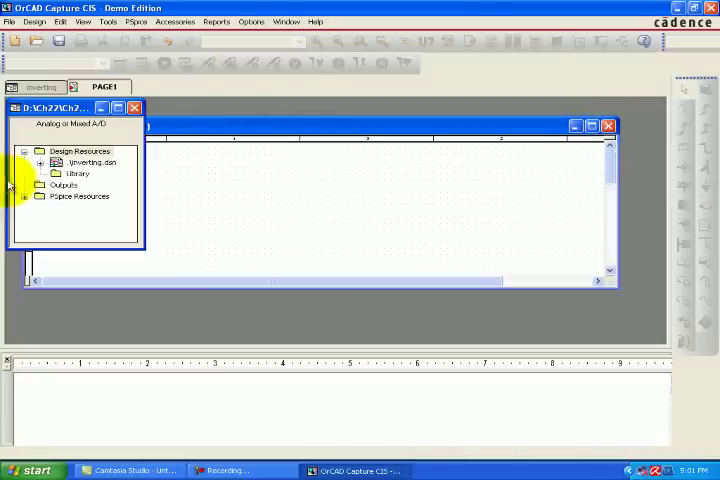
double_click(80, 162)
double_click(92, 174)
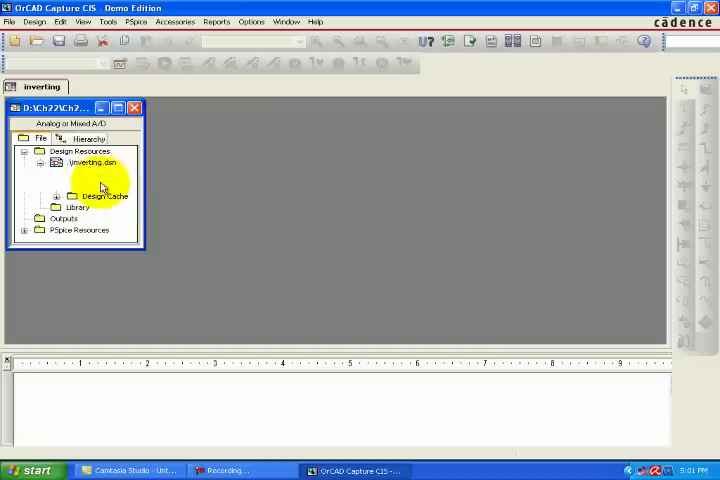
left_click(108, 186)
right_click(108, 186)
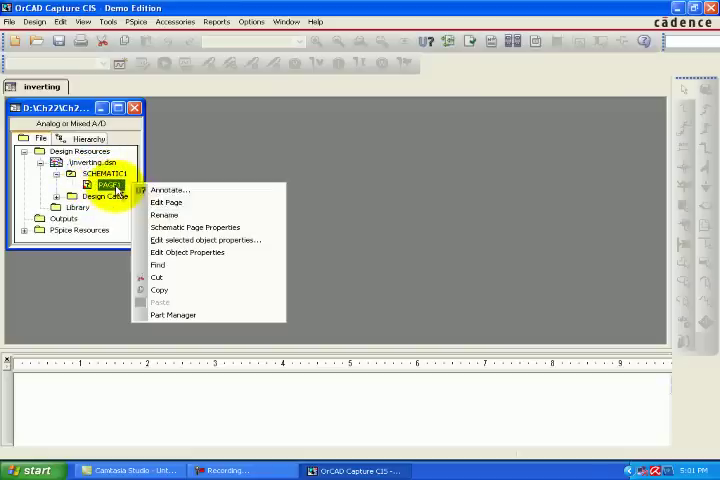
left_click(165, 217)
type("ICVS")
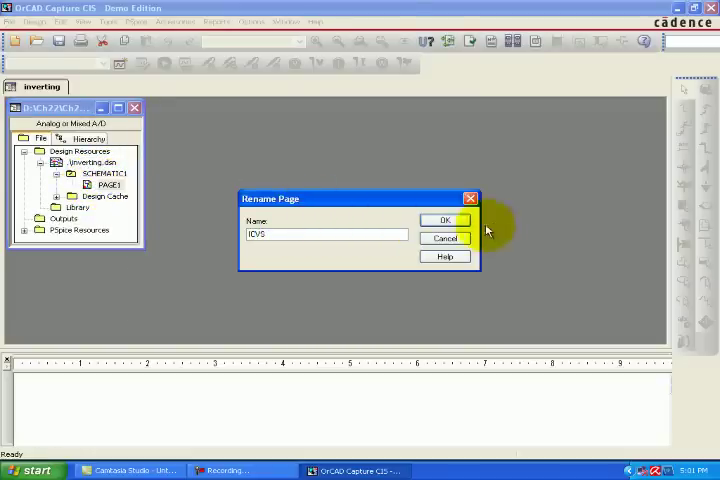
left_click(460, 220)
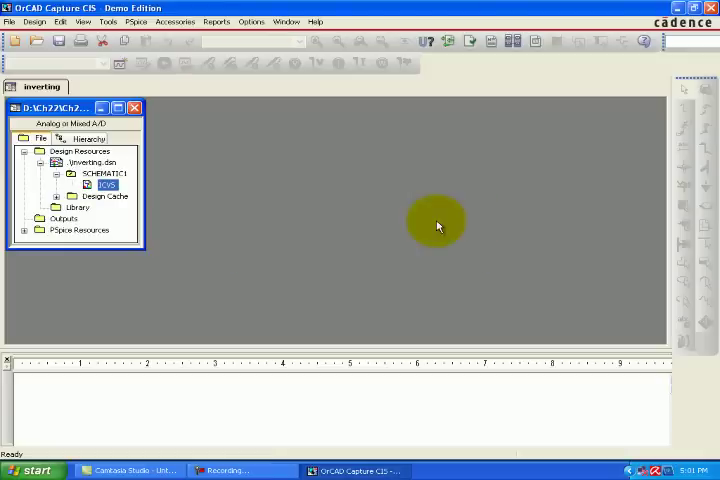
double_click(106, 186)
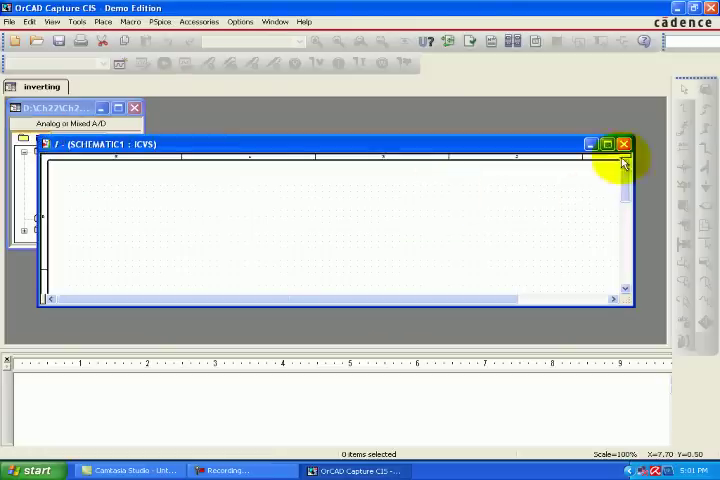
- Maximize the schematic and place a uA741 op-amp from the EVAL library
left_click(607, 144)
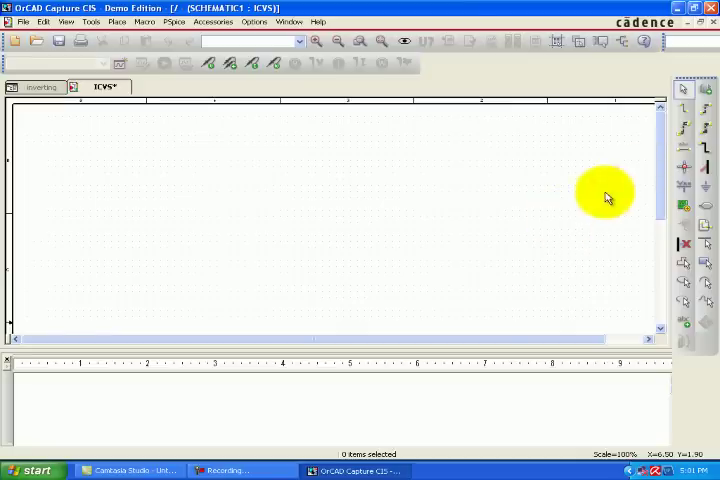
left_click(705, 95)
left_click(530, 266)
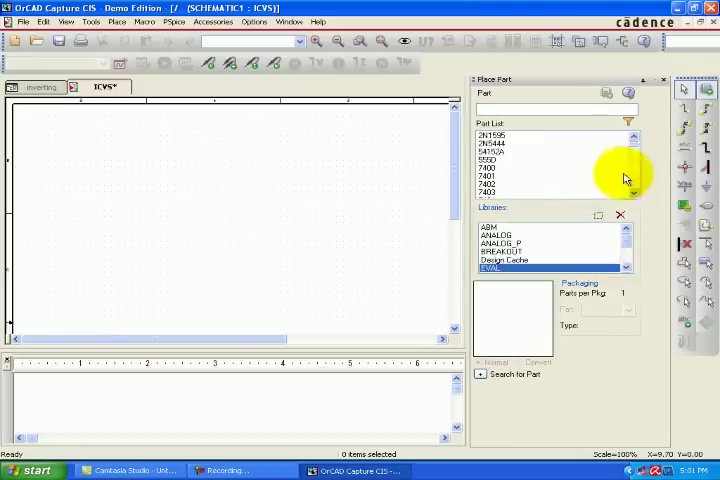
left_click_drag(633, 140, 633, 188)
left_click(492, 191)
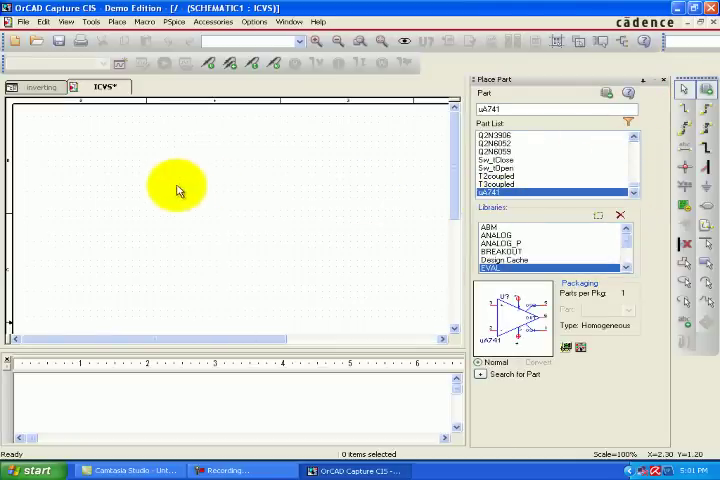
left_click(606, 92)
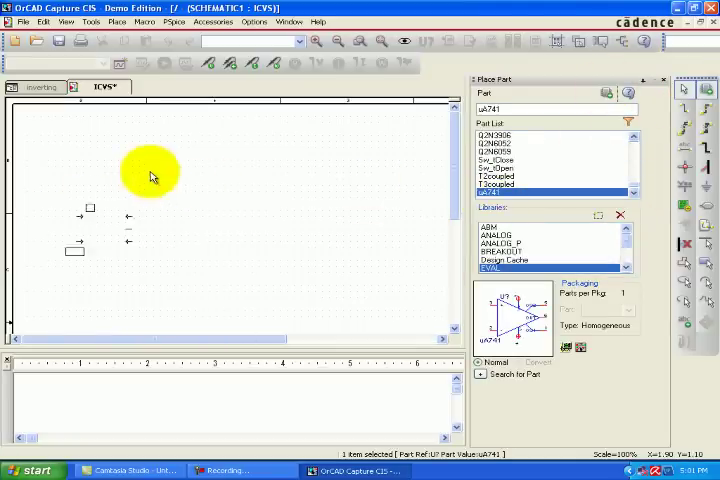
left_click(195, 187)
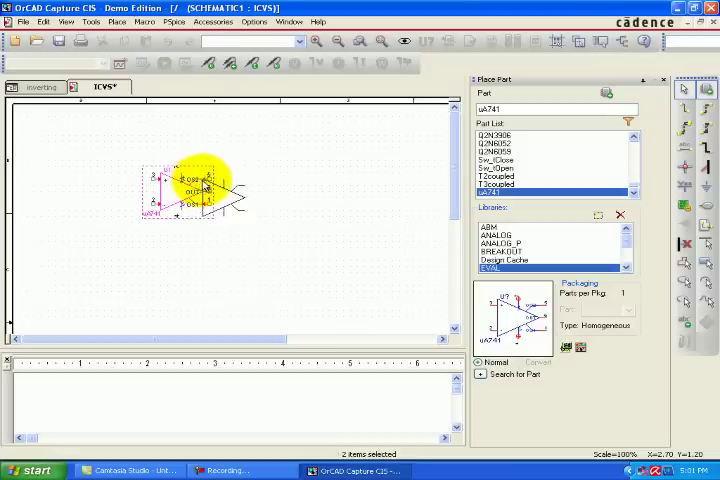
- Mirror the placed uA741 horizontally
right_click(205, 200)
left_click(230, 71)
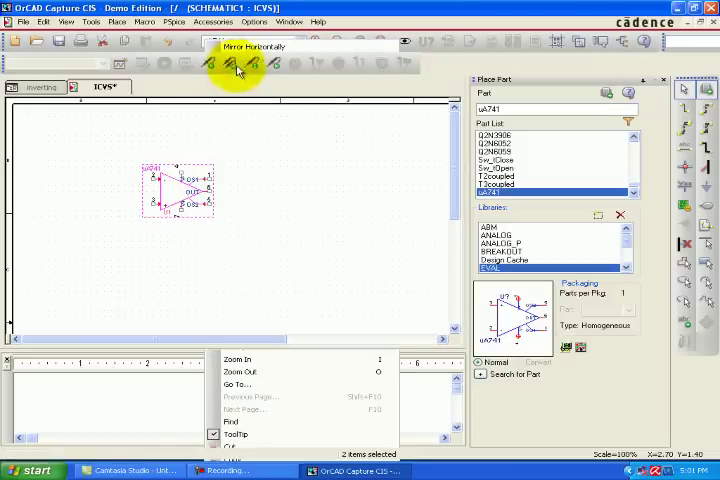
left_click(366, 226)
left_click_drag(628, 249, 627, 257)
- Place an ISIN sine current source from the SOURCE library left of the op-amp
left_click(513, 253)
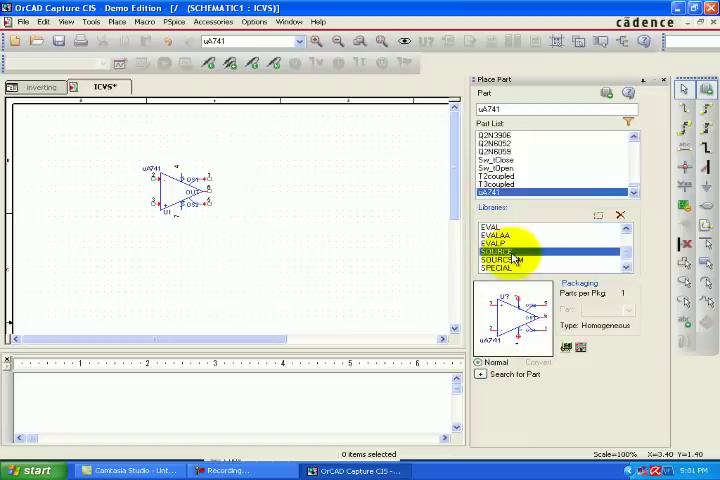
left_click(634, 191)
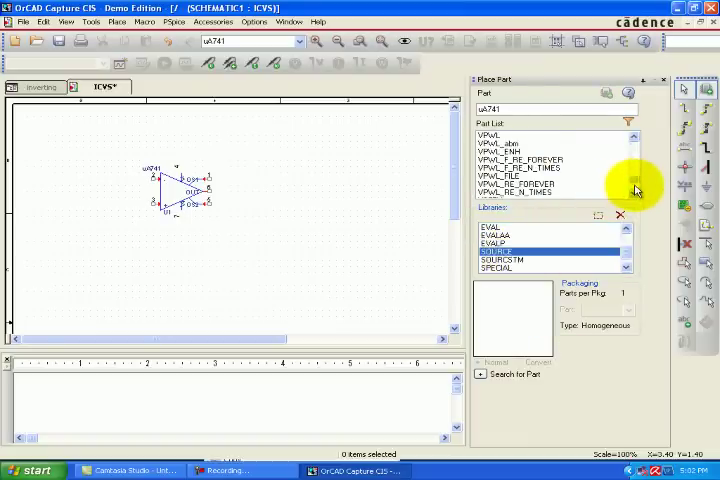
left_click(634, 191)
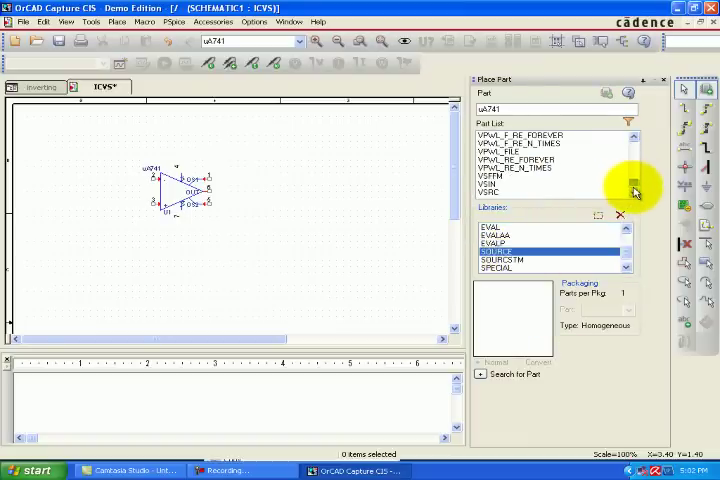
left_click(487, 184)
left_click(606, 92)
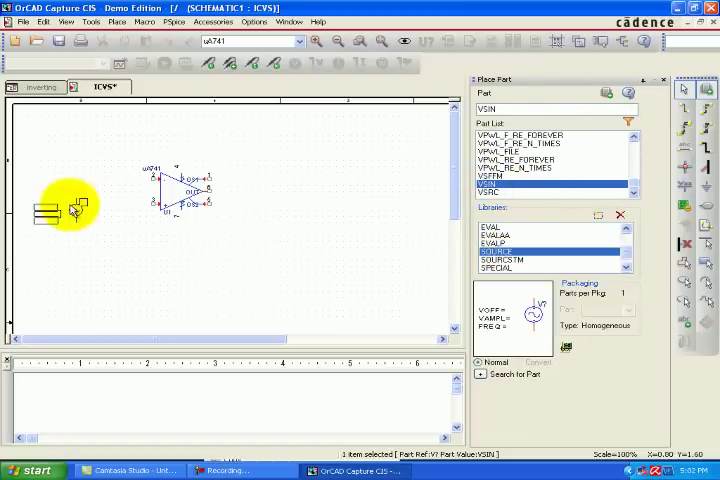
left_click(632, 153)
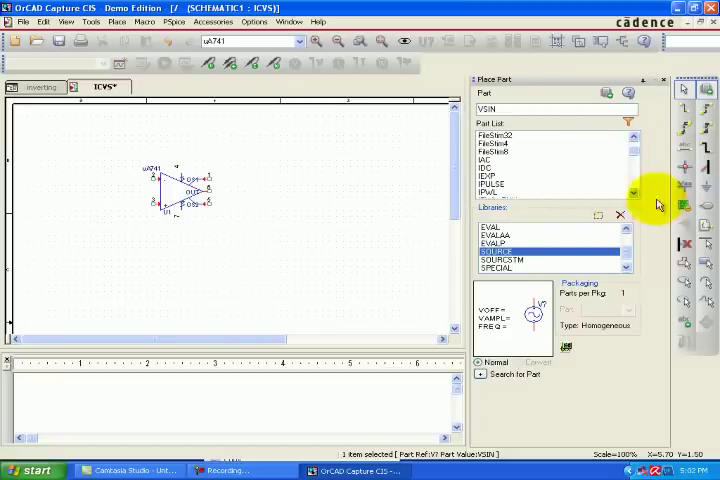
left_click(634, 193)
left_click(500, 184)
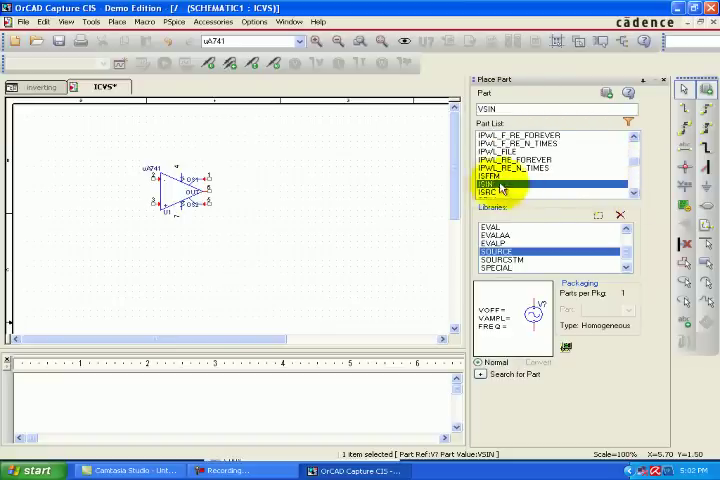
key("Return")
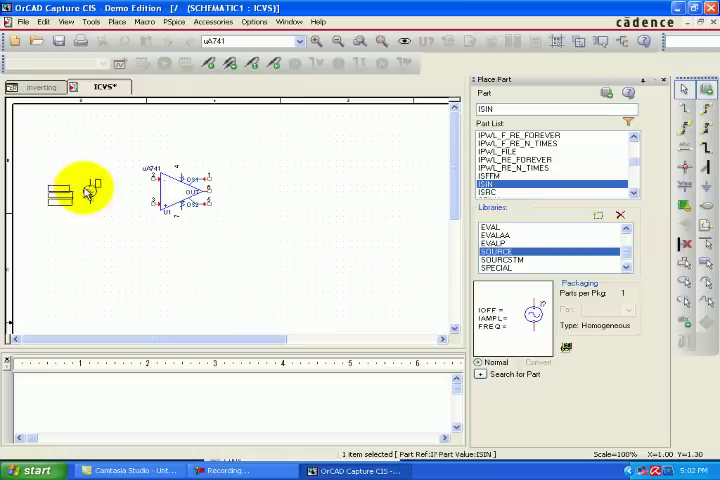
left_click(86, 195)
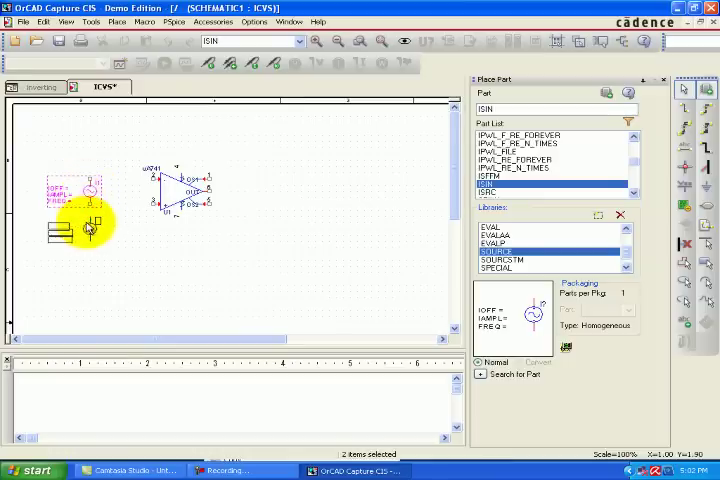
key("Escape")
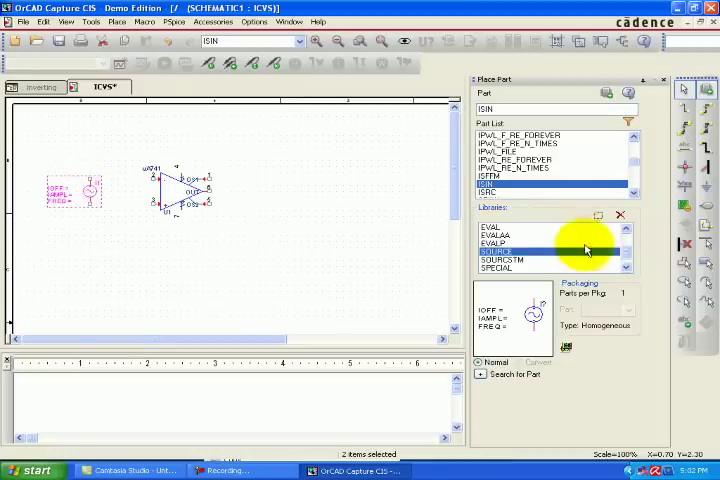
scroll(626, 245, "up", 3)
- Place a 1k resistor R1 from the ANALOG library above the op-amp
left_click(490, 236)
left_click(497, 160)
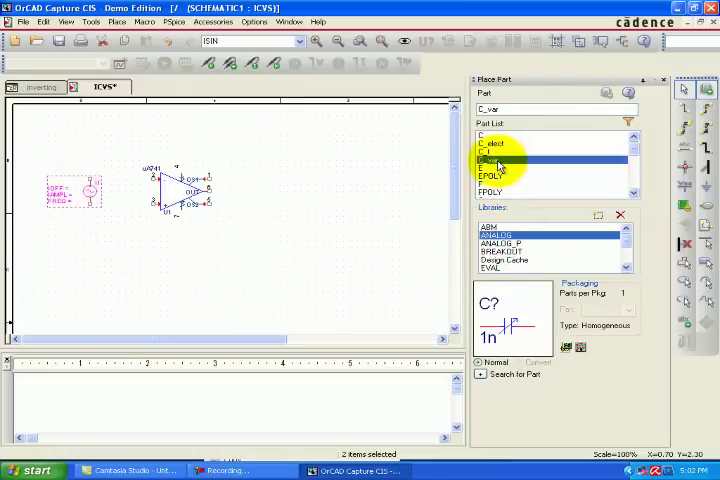
scroll(490, 190, "down", 3)
left_click(492, 192)
left_click(607, 92)
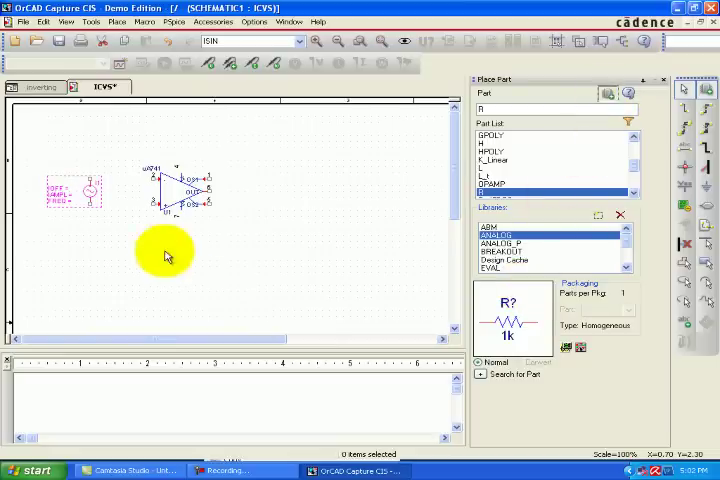
left_click(181, 134)
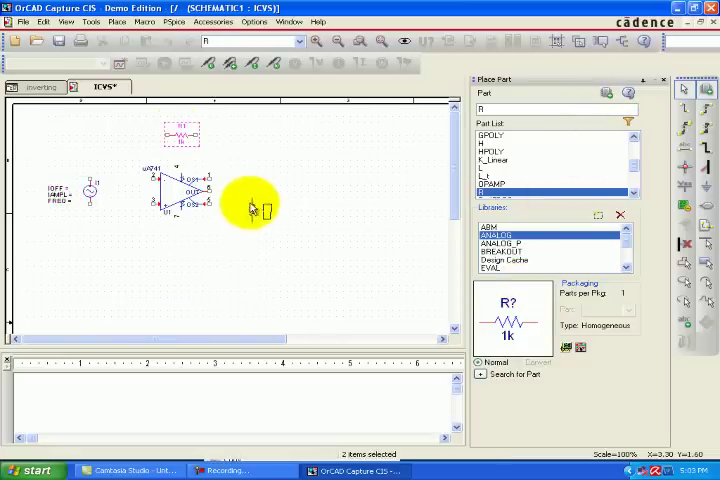
- Place a vertical 1k resistor R2 to the right of the op-amp
key("r")
left_click(258, 228)
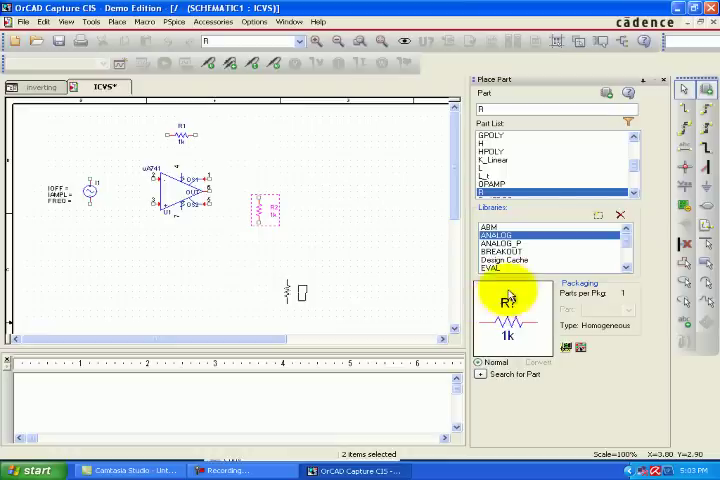
left_click(627, 270)
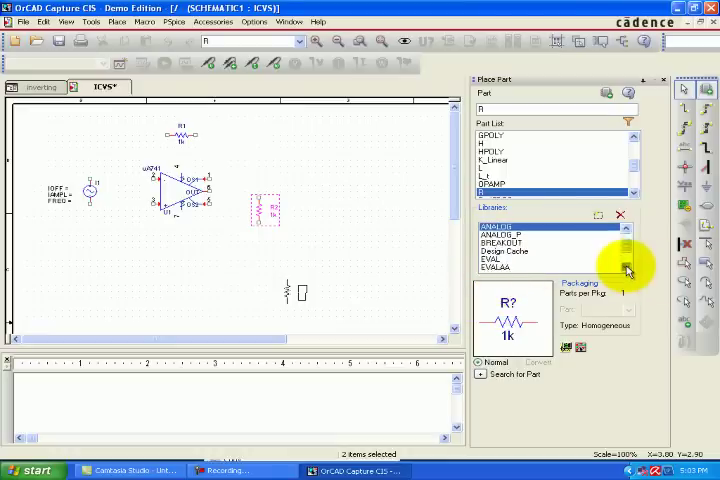
left_click(627, 270)
scroll(535, 262, "down", 2)
scroll(510, 258, "down", 1)
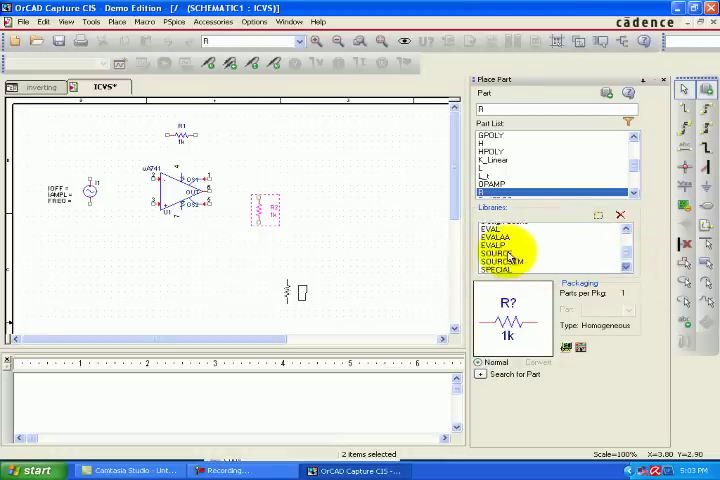
scroll(503, 262, "up", 2)
- Place VDC sources V1 and V2 from the SOURCE library at the upper left
left_click(503, 257)
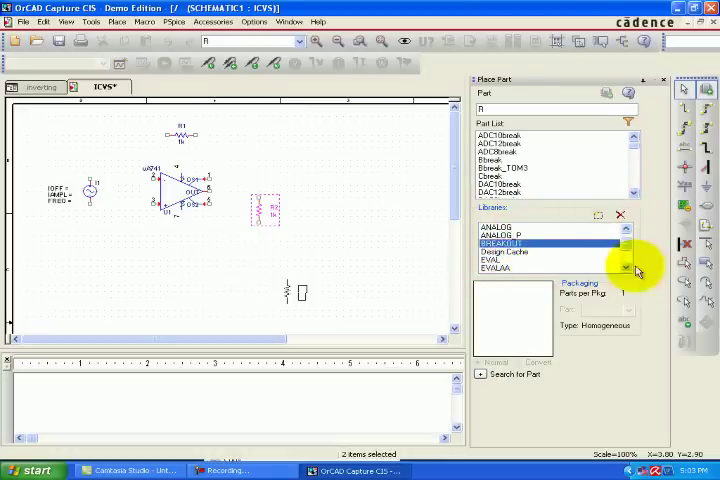
key("s")
left_click(497, 186)
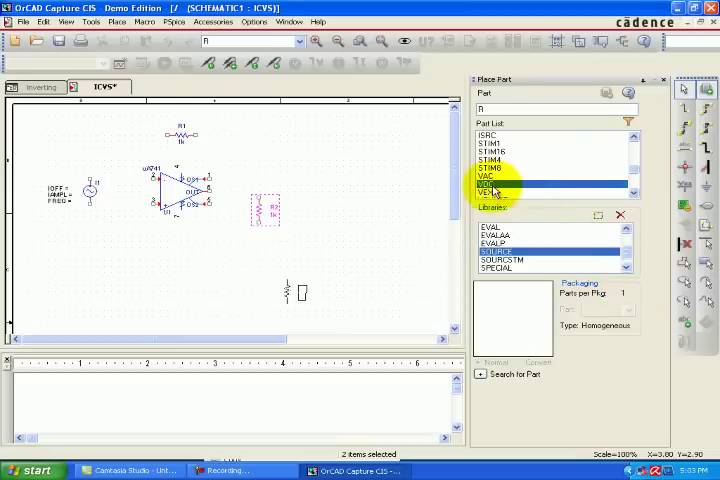
left_click(607, 92)
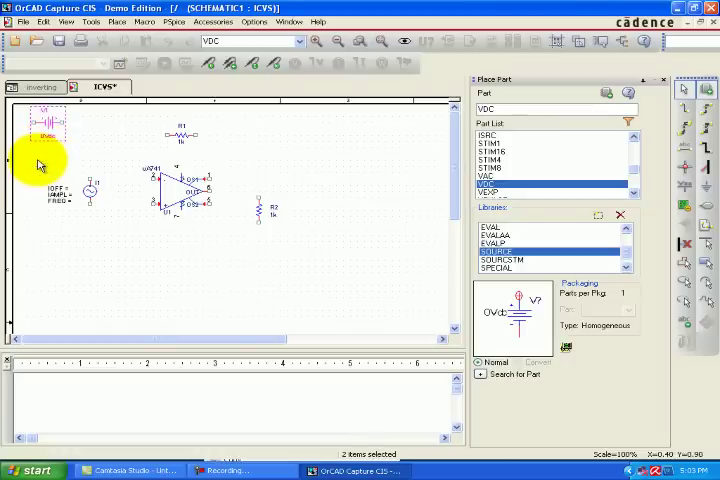
left_click(40, 165)
- Place 0 grounds below R2, the current source, the DC sources and the op-amp
left_click(708, 188)
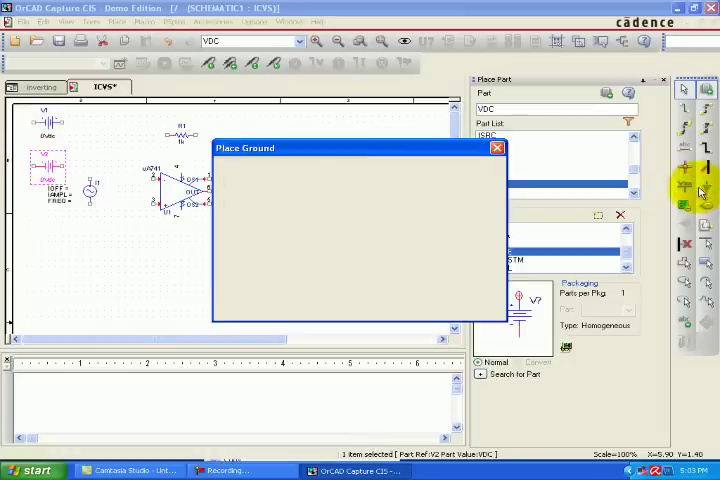
left_click(462, 178)
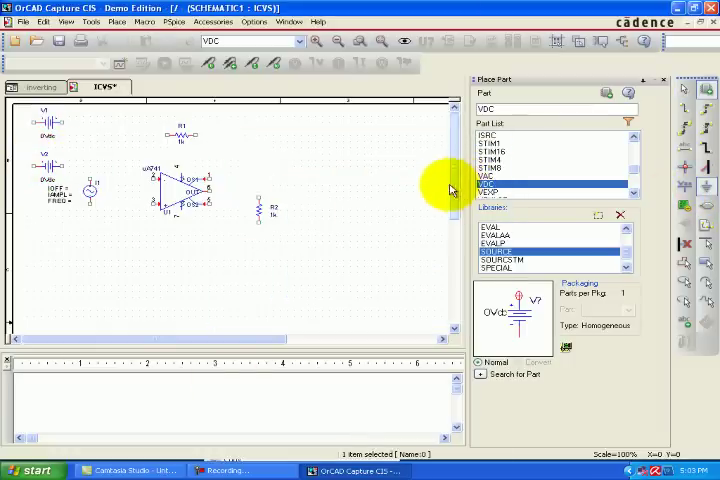
left_click(256, 254)
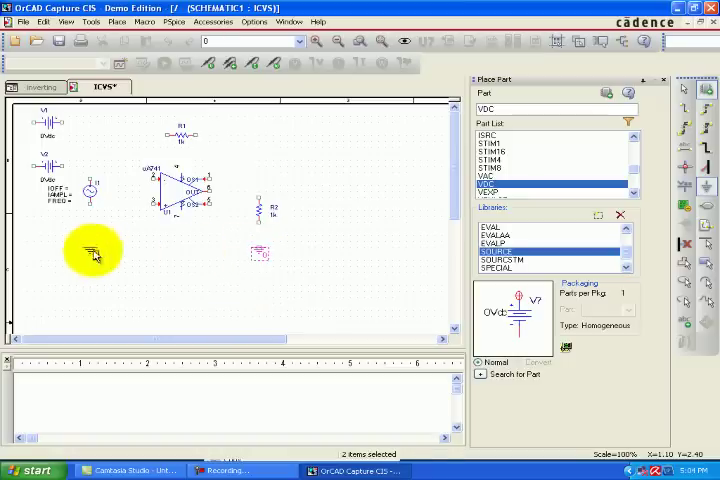
left_click(91, 244)
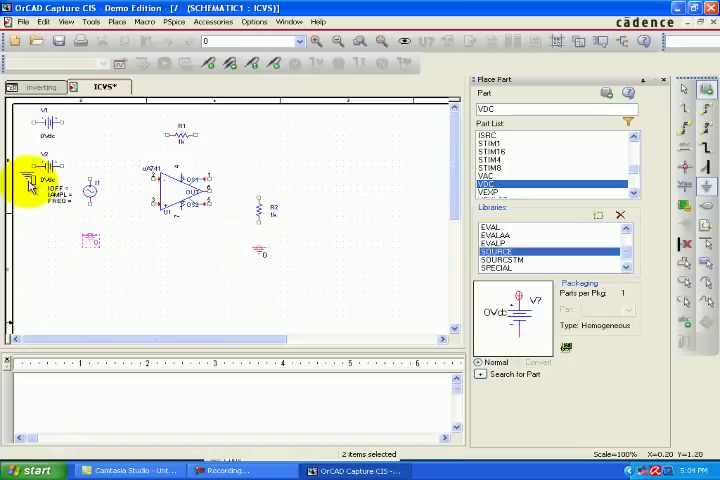
key("Escape")
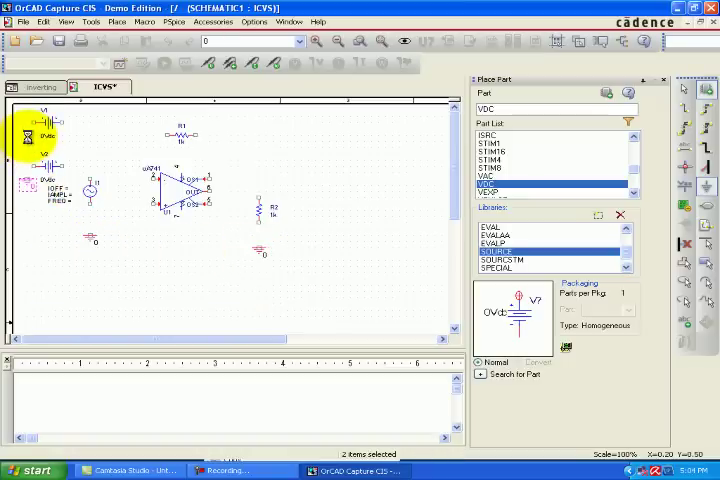
left_click(32, 140)
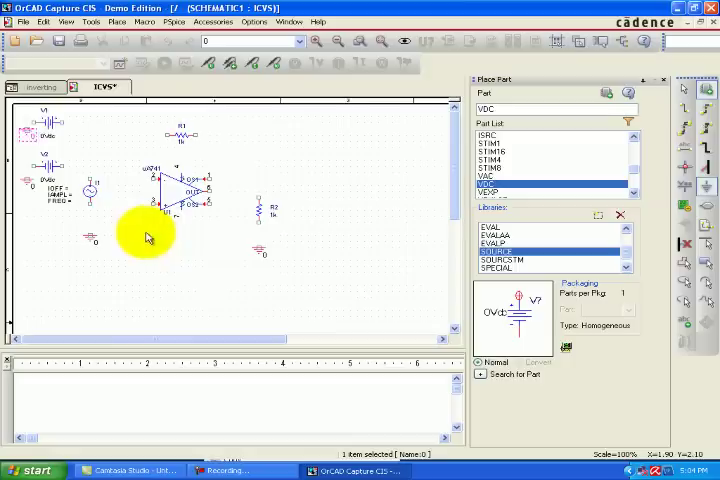
left_click(147, 238)
- Wire the output to R2, the source to the op-amp input, and R2, I1, V1, V2 to ground
left_click(684, 108)
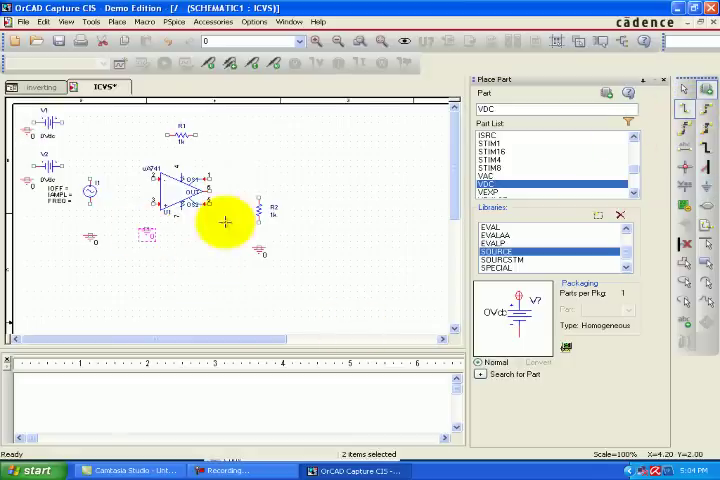
left_click(213, 190)
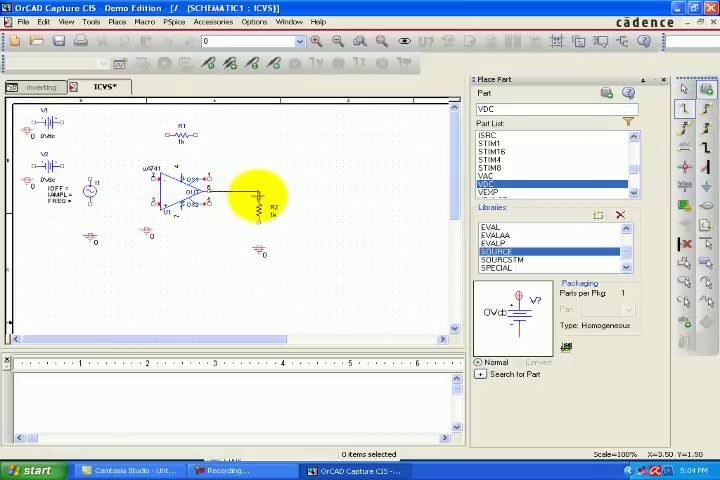
left_click(258, 192)
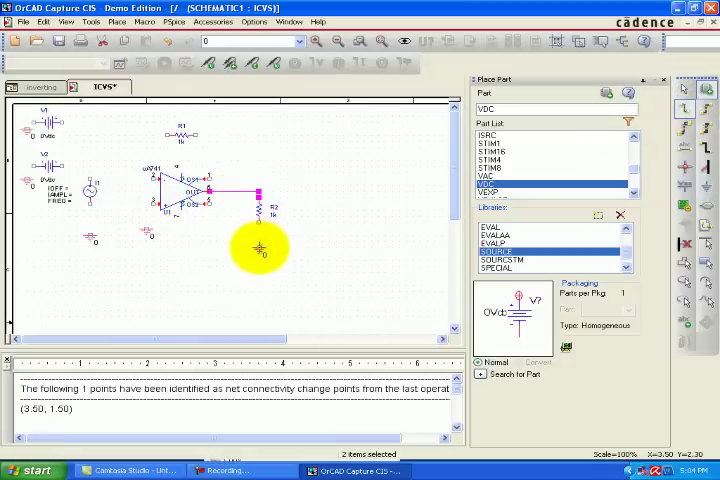
left_click(257, 246)
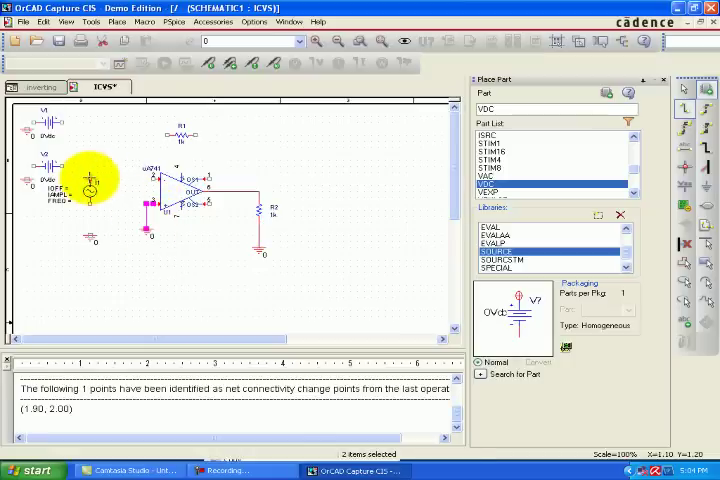
left_click(90, 180)
left_click(155, 178)
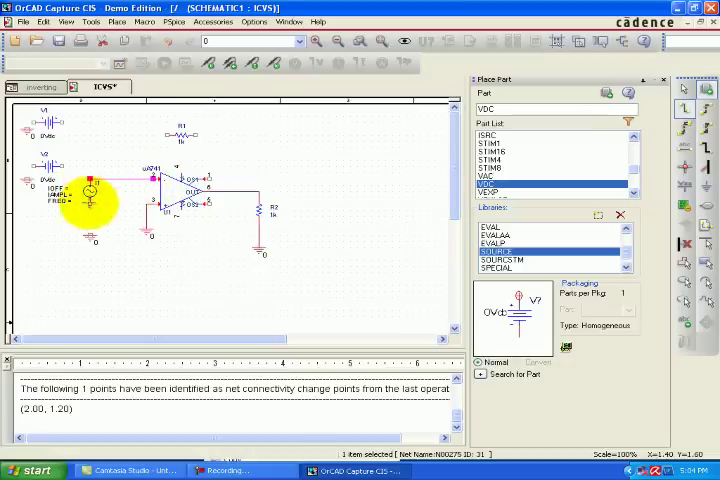
left_click_drag(90, 197, 90, 232)
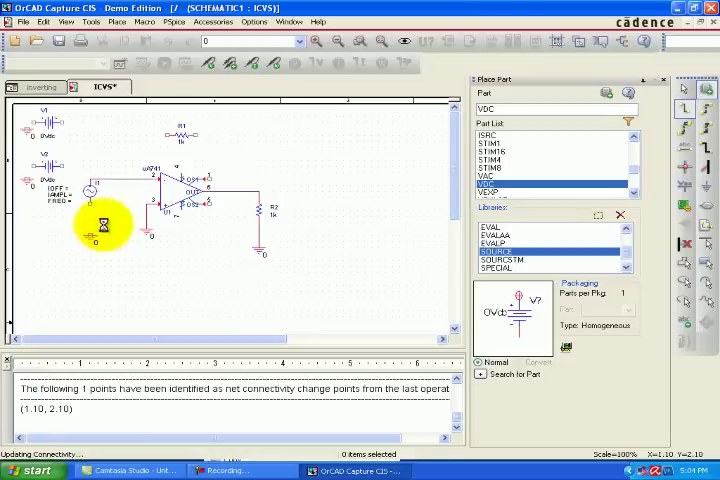
left_click(90, 212)
left_click(30, 172)
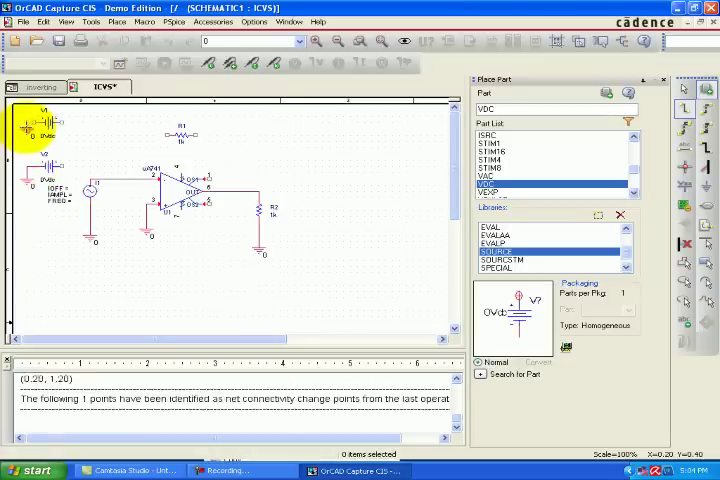
left_click(27, 125)
- Wire the feedback path from the inverting input through R1 to the output node
left_click(131, 180)
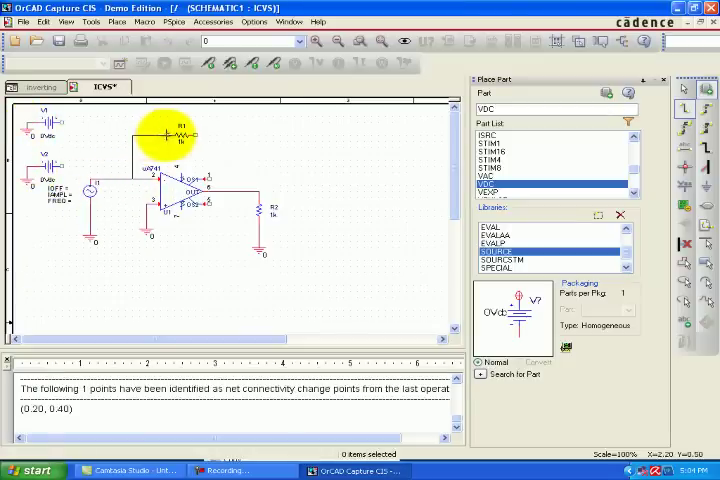
left_click(167, 135)
left_click(197, 135)
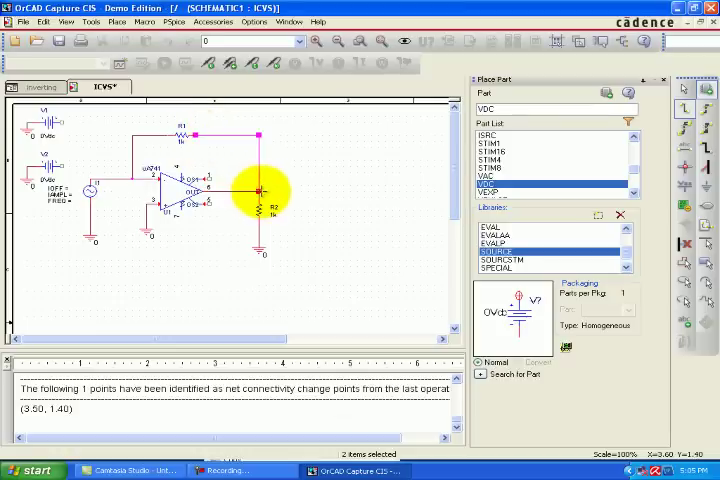
left_click(259, 190)
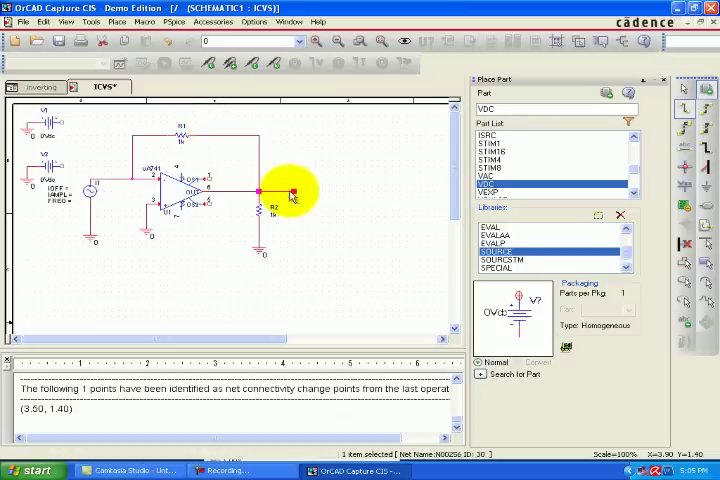
key("Escape")
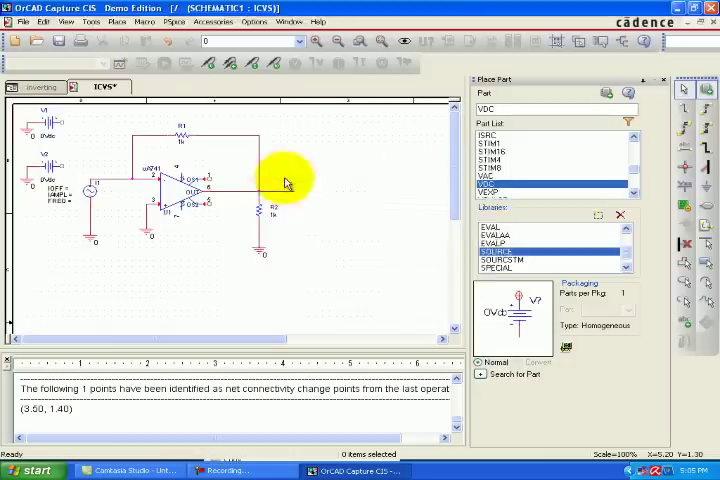
- Label the output and input nets Vout1 and Vin1, and rename the current source IS1
key("n")
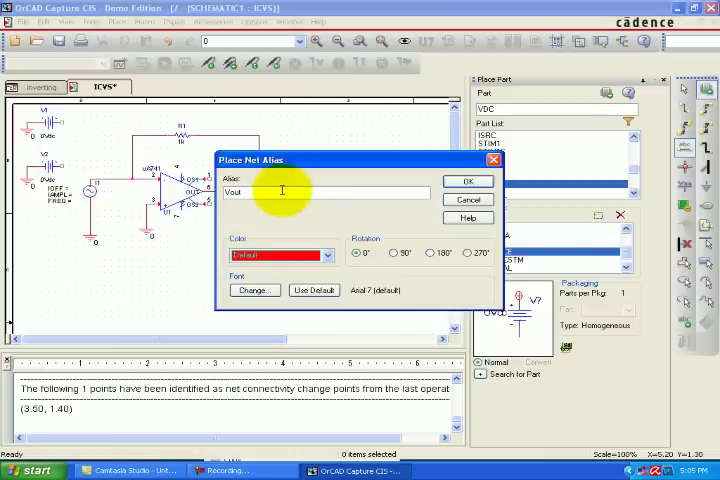
left_click(467, 181)
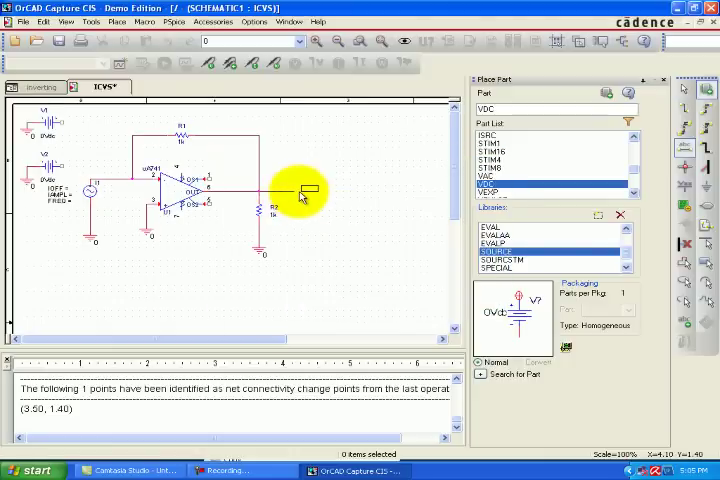
left_click(295, 203)
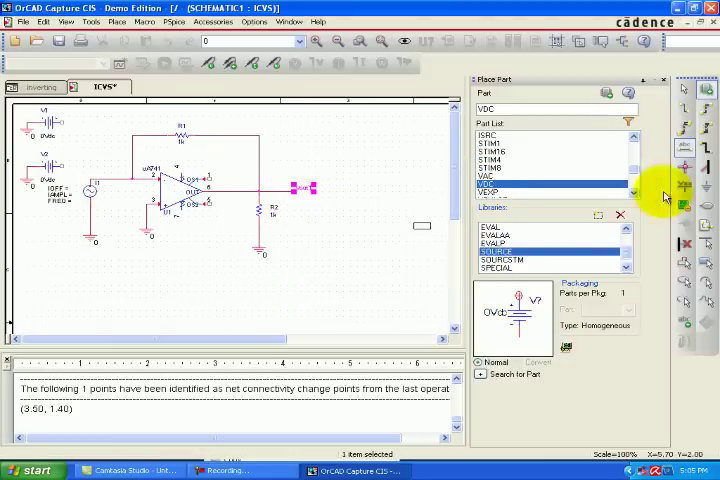
key("n")
type("Vvg1")
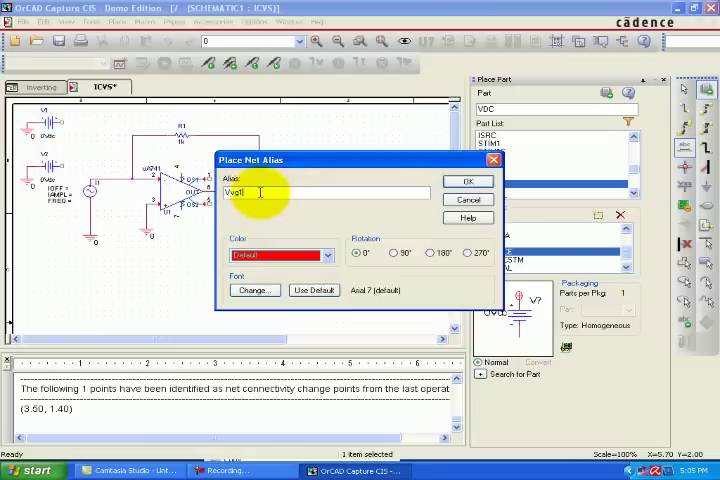
left_click(460, 181)
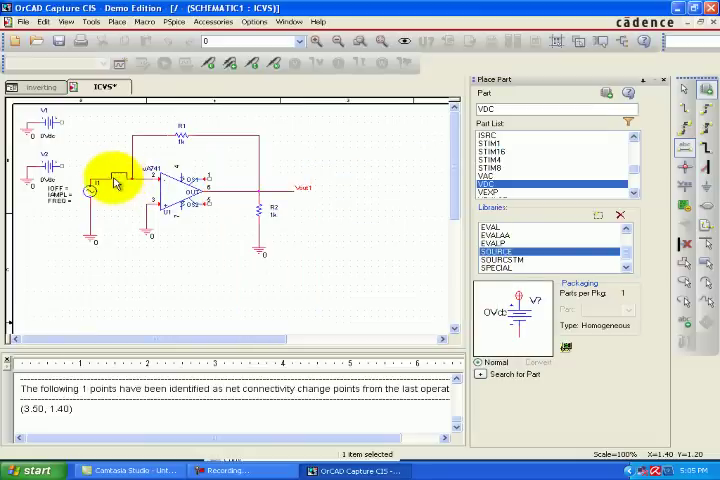
left_click(117, 183)
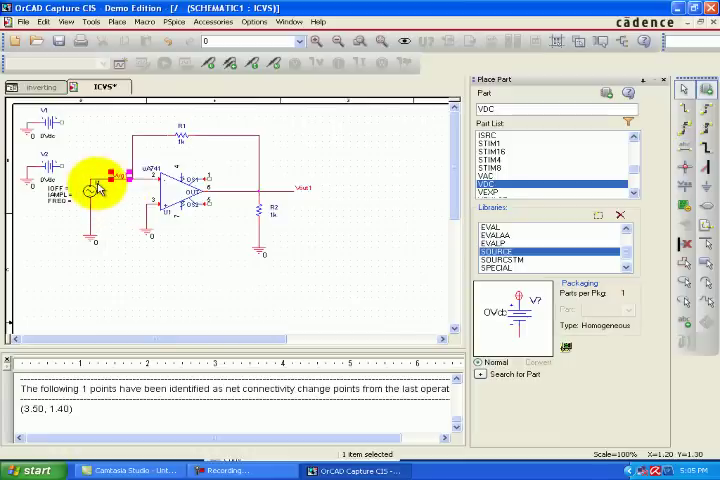
double_click(96, 182)
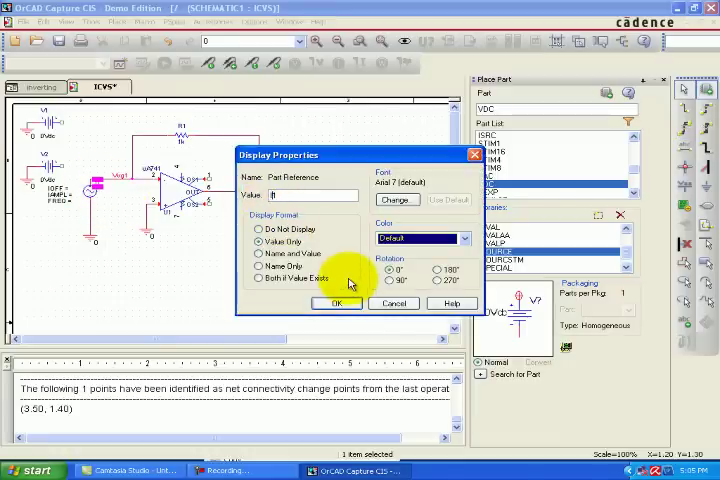
left_click(339, 303)
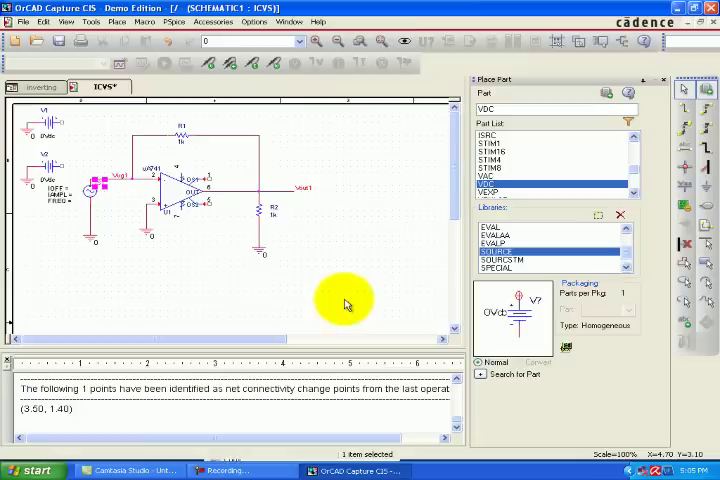
- Attach CAPSYM VCC symbols named VCC1 to V1's top terminal and the op-amp supply pin
left_click(688, 190)
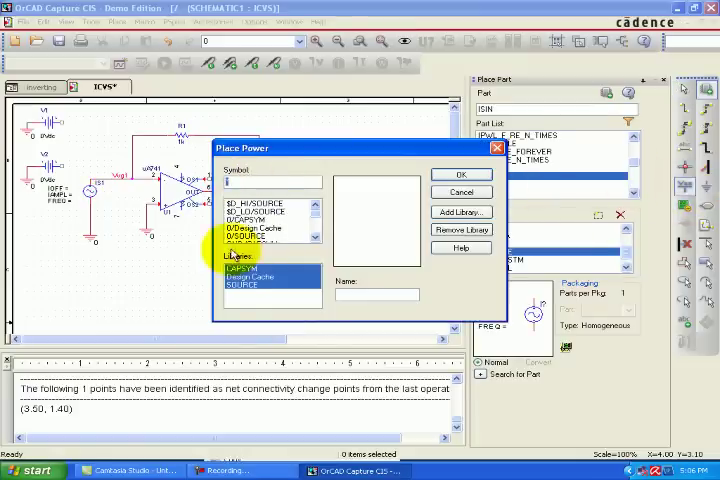
left_click(245, 269)
scroll(316, 232, "down", 2)
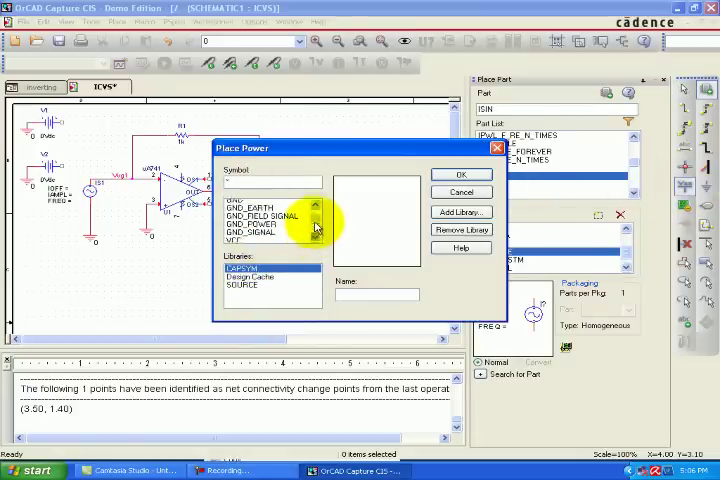
scroll(260, 230, "down", 1)
left_click(249, 228)
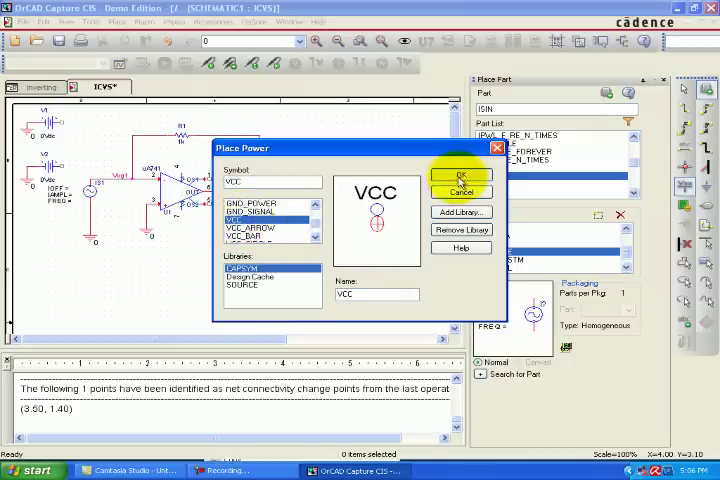
left_click(461, 178)
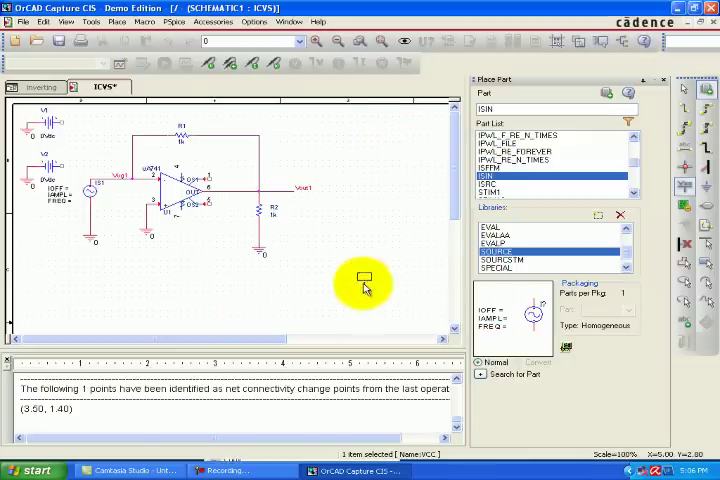
left_click(305, 250)
type("f")
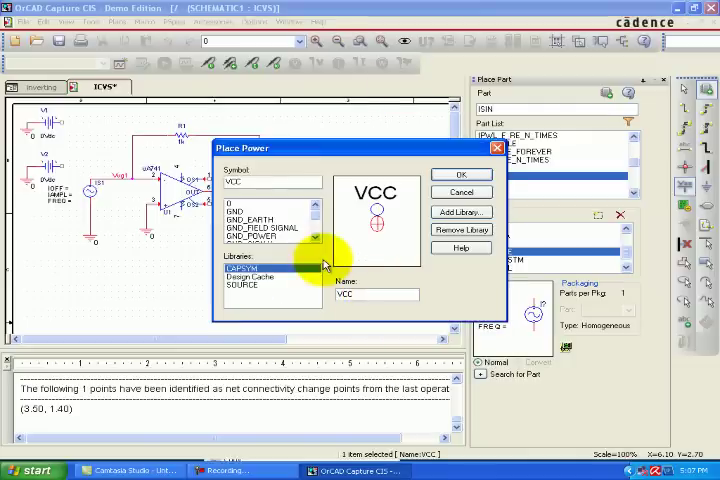
type("1")
left_click(461, 175)
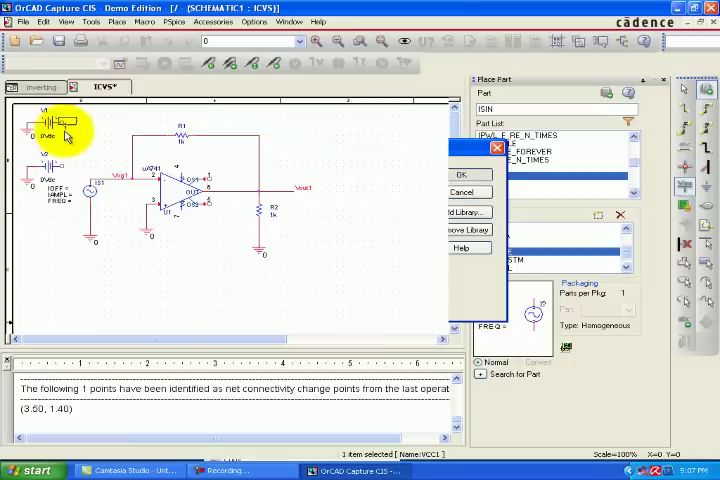
left_click(213, 163)
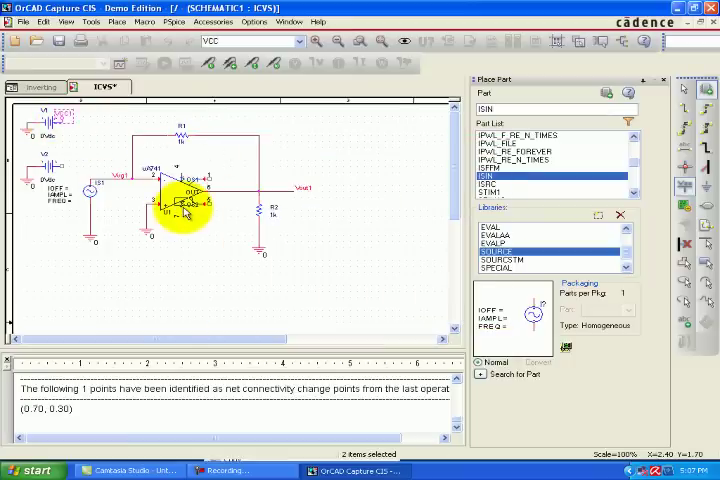
left_click(183, 213)
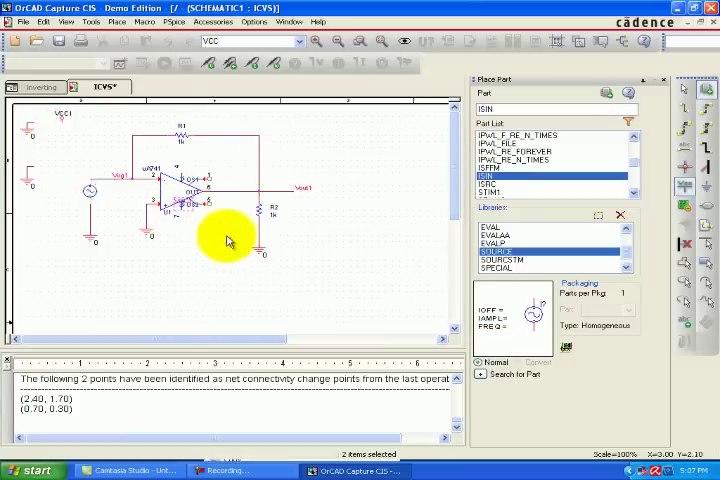
- Place VEE1 power symbols on the op-amp's other supply pin and V2's top terminal
left_click(693, 188)
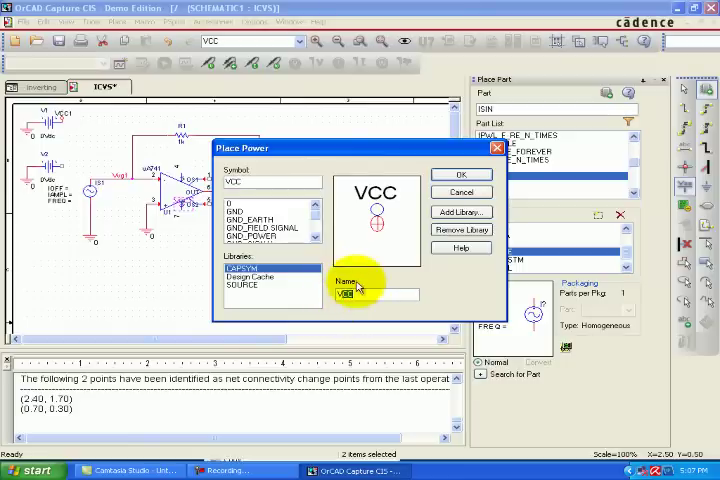
type("EE1")
left_click(455, 176)
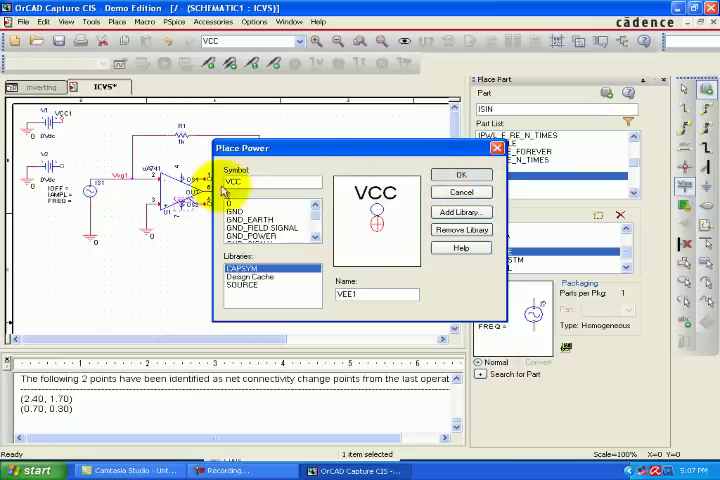
left_click(185, 180)
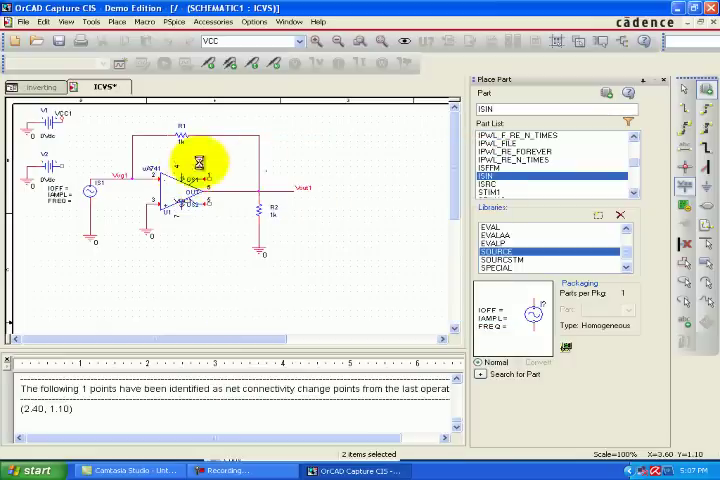
left_click(66, 172)
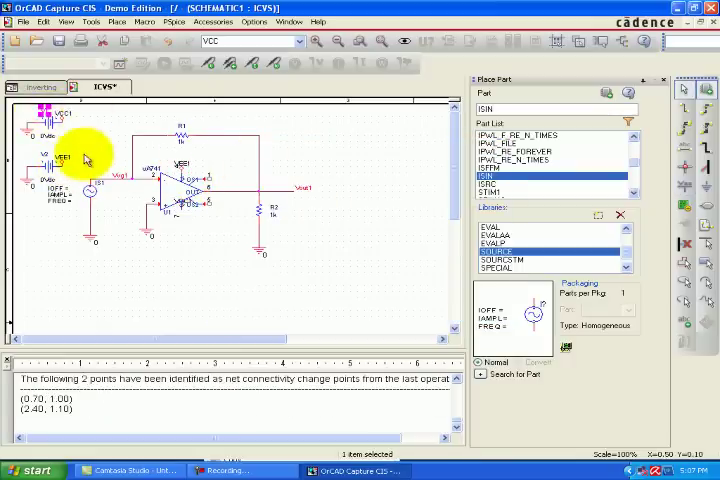
- Label source V1 as V1+ and set its voltage to 15Vdc
double_click(45, 111)
type("+")
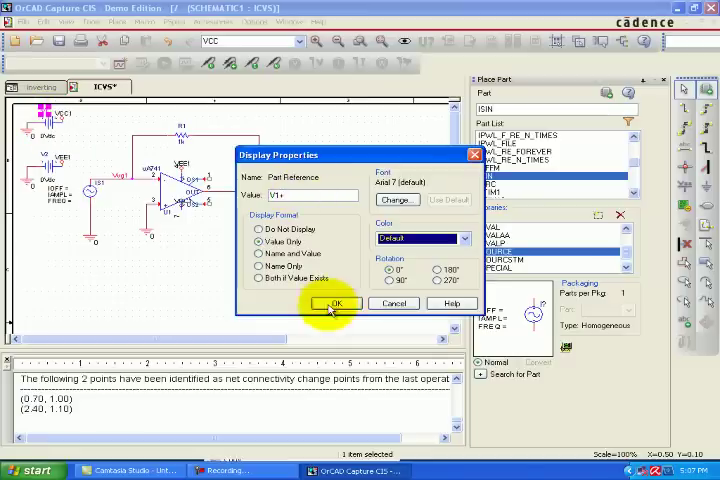
left_click(336, 303)
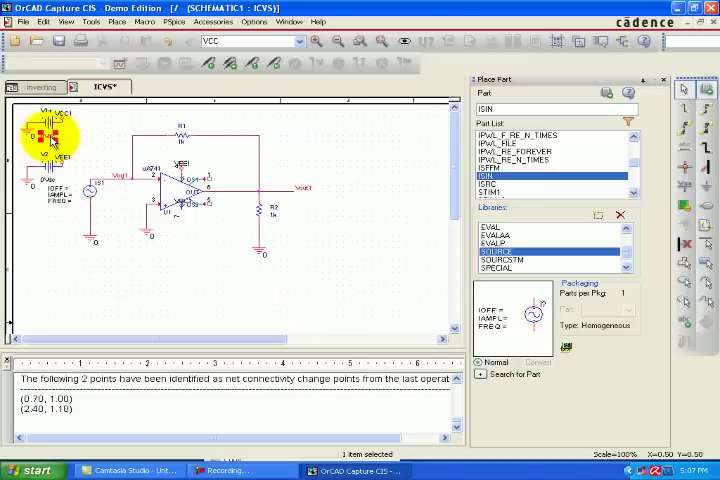
double_click(52, 140)
left_click(246, 204)
type("15Vdc")
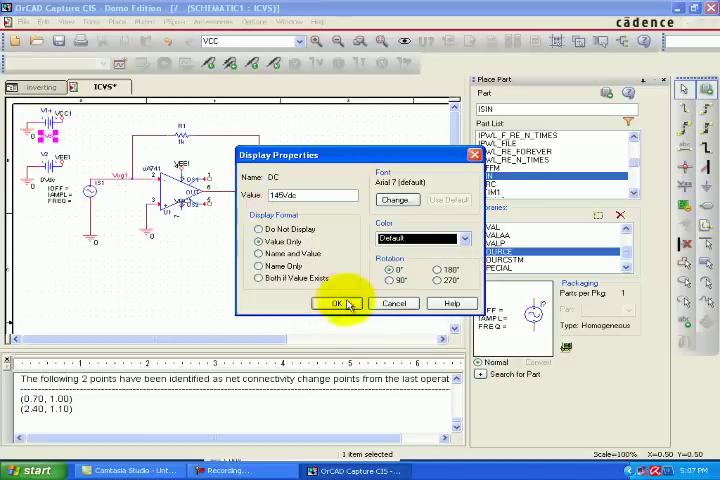
left_click(340, 303)
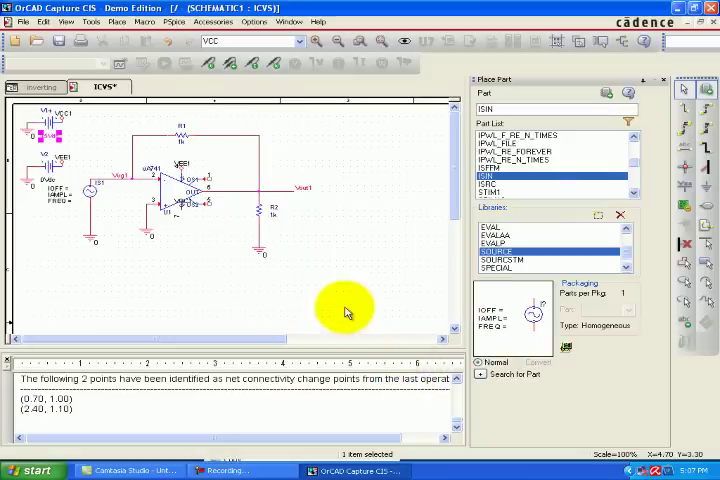
- Update source V2's reference label and set its voltage to -15Vdc
double_click(45, 158)
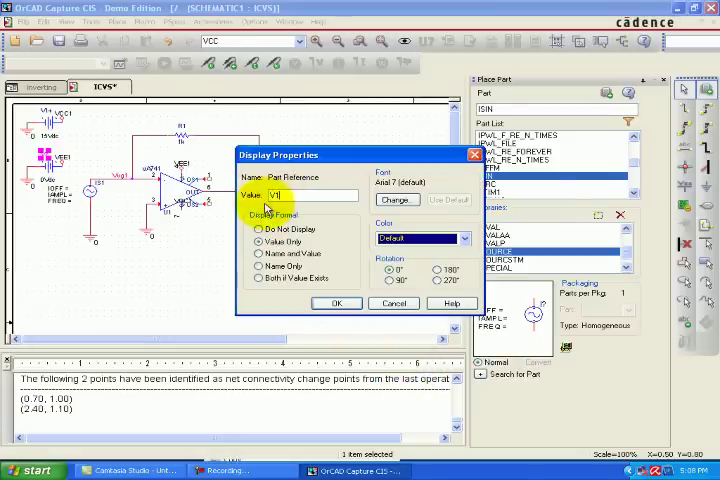
left_click(336, 303)
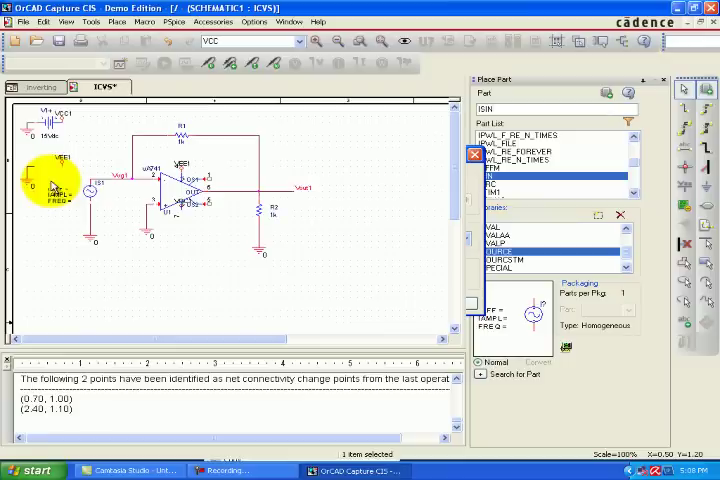
double_click(45, 182)
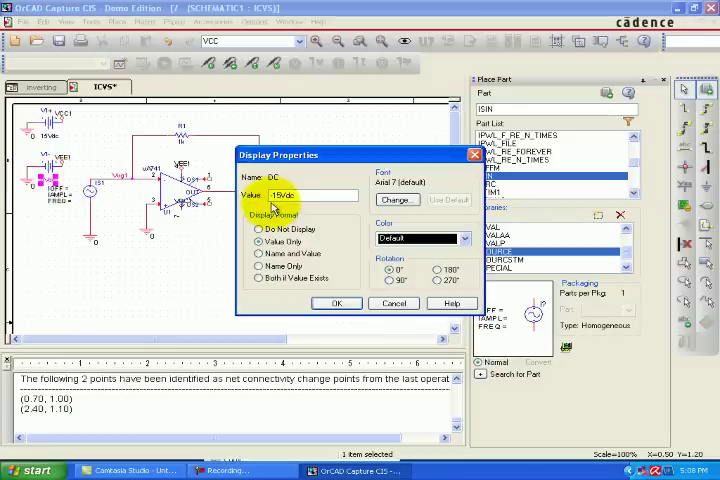
left_click(321, 301)
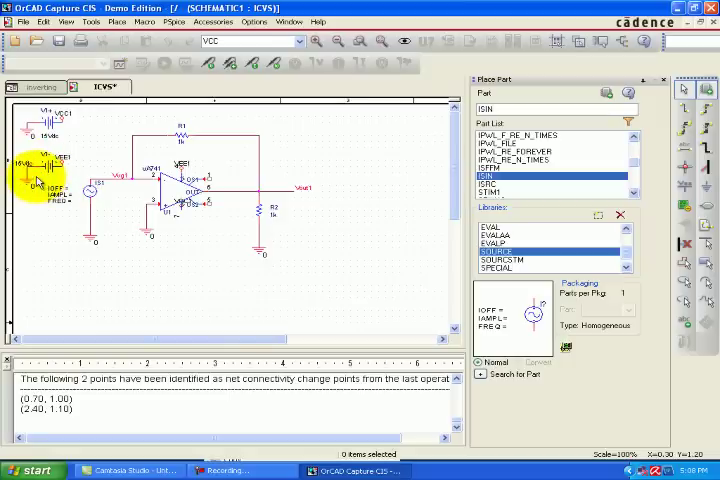
left_click(80, 150)
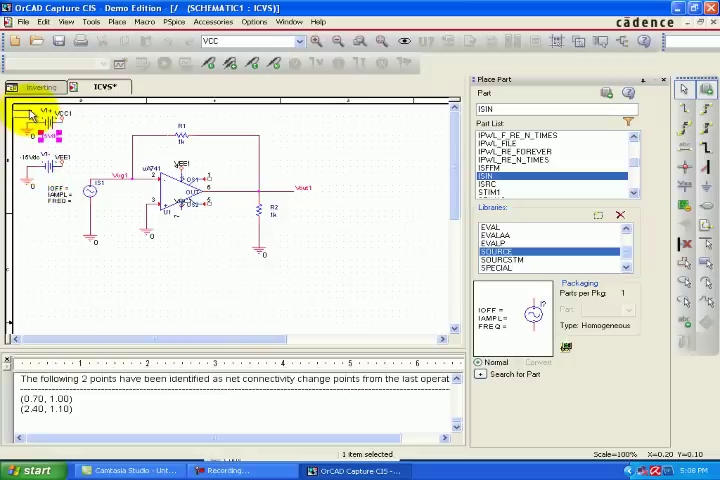
- Rename resistor R2 to Rload1 and change its value from 1k to {RVAL1}
left_click(285, 220)
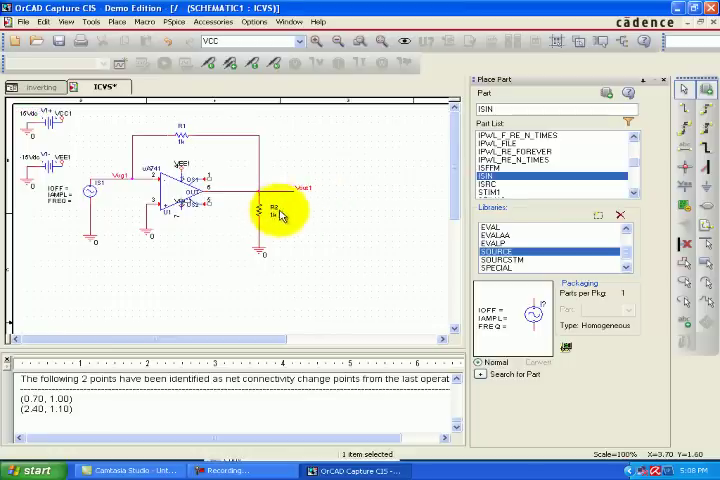
double_click(277, 210)
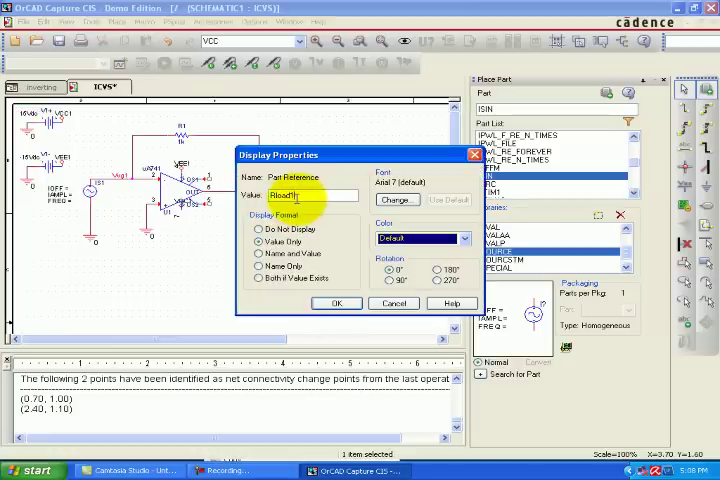
left_click(330, 304)
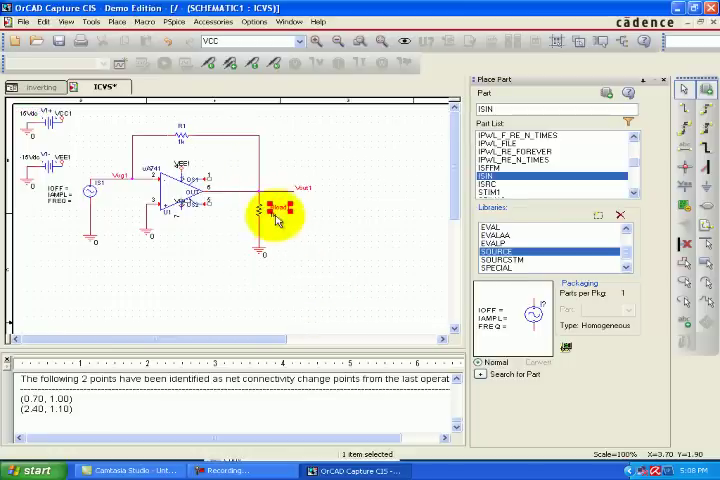
double_click(277, 222)
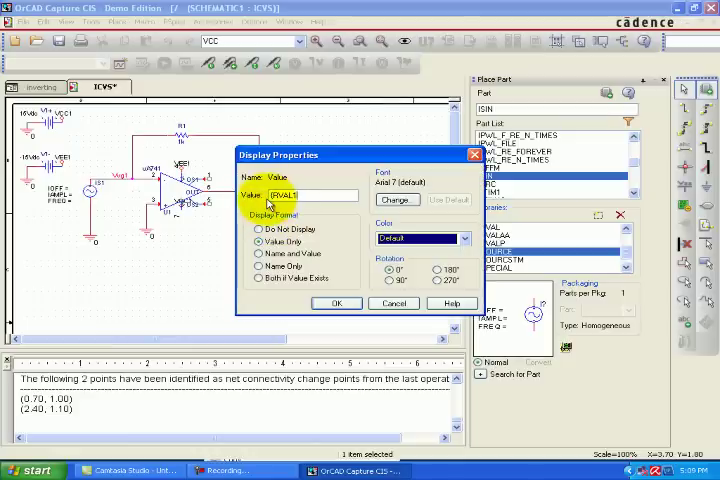
left_click(336, 303)
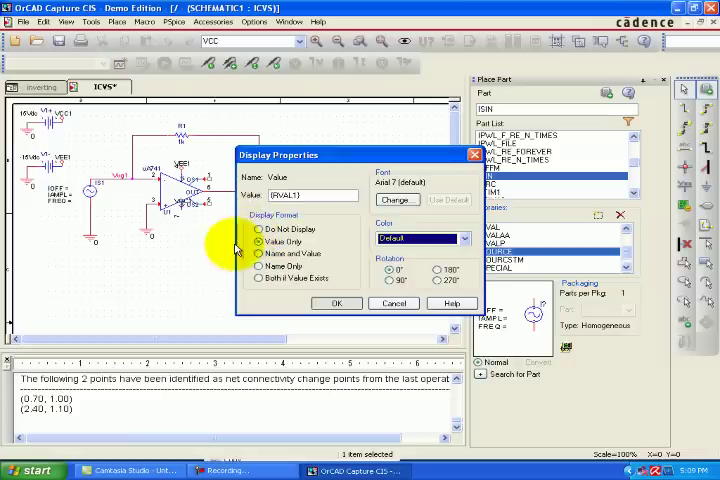
left_click(235, 250)
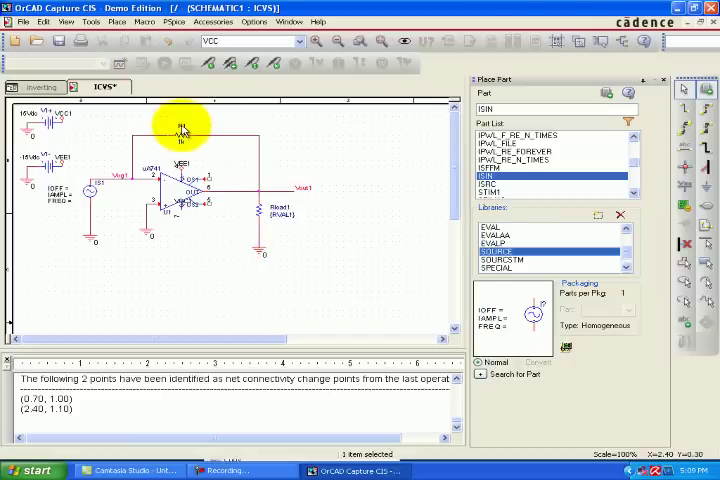
- Relabel feedback resistor R1 as RF1 and change its value from 1k to 10k
double_click(182, 128)
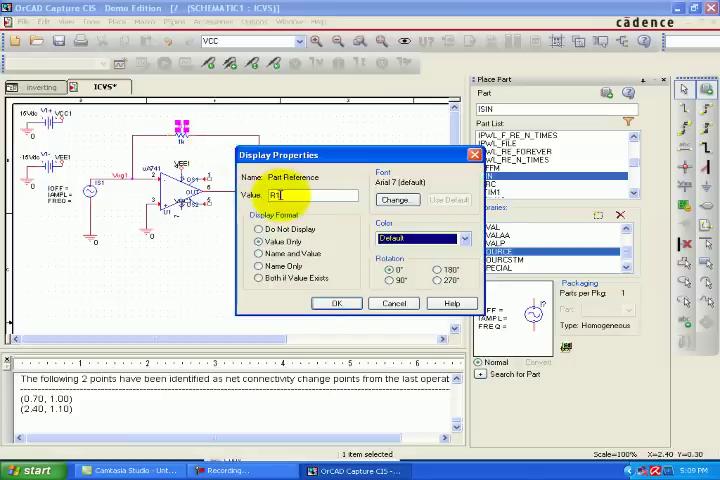
type("RF1")
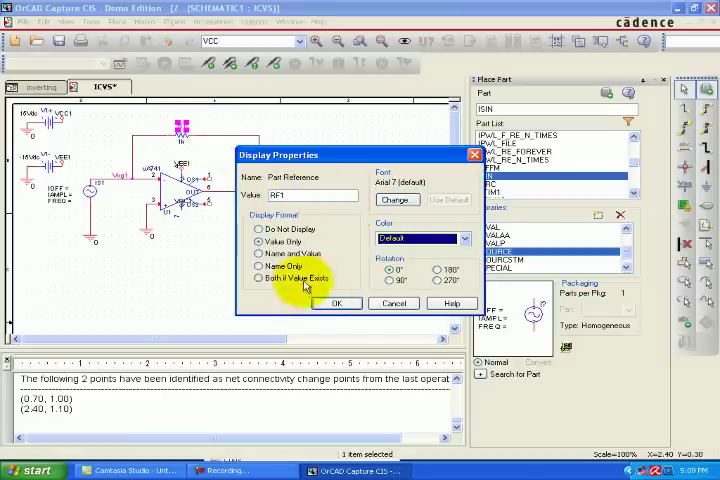
key("Return")
double_click(182, 142)
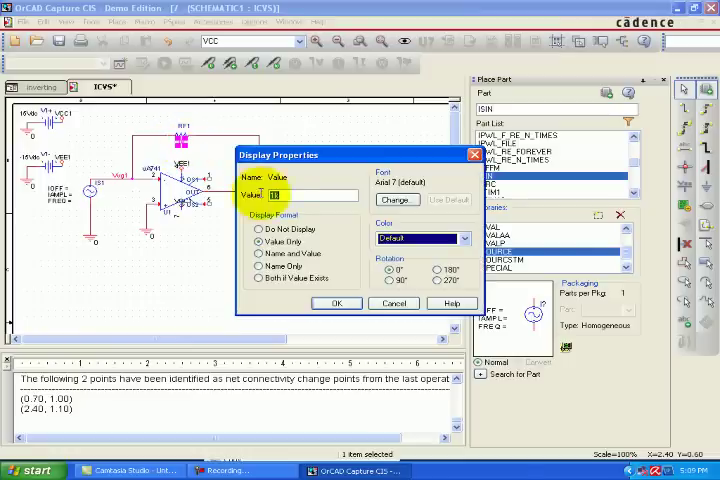
type("10k")
left_click(318, 302)
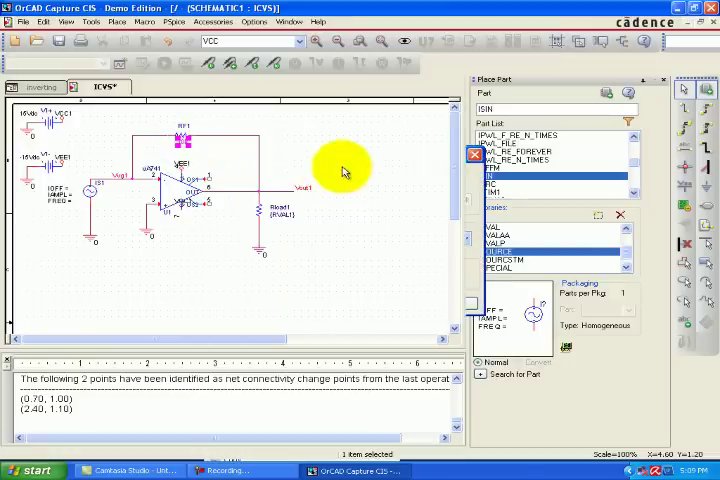
- Place a PARAM part from the SPECIAL library on the schematic beside RF1
left_click(626, 267)
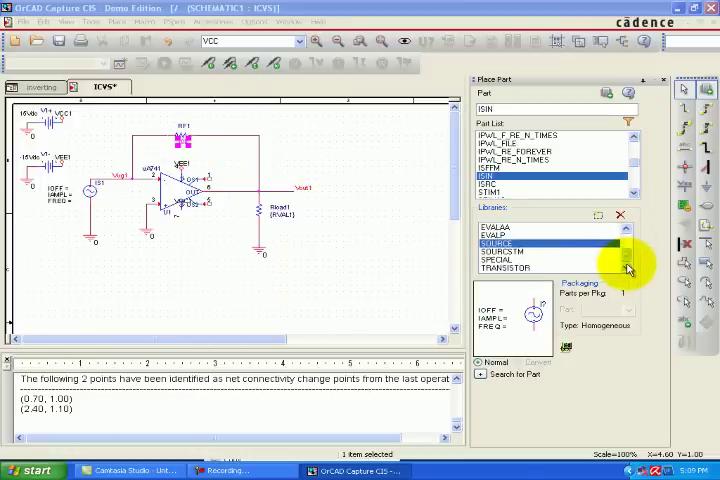
left_click(497, 259)
left_click_drag(634, 174, 635, 153)
double_click(503, 109)
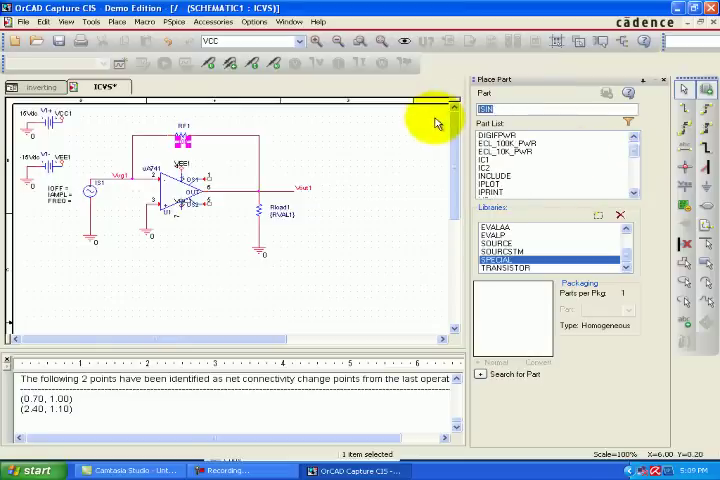
type("p")
left_click(495, 184)
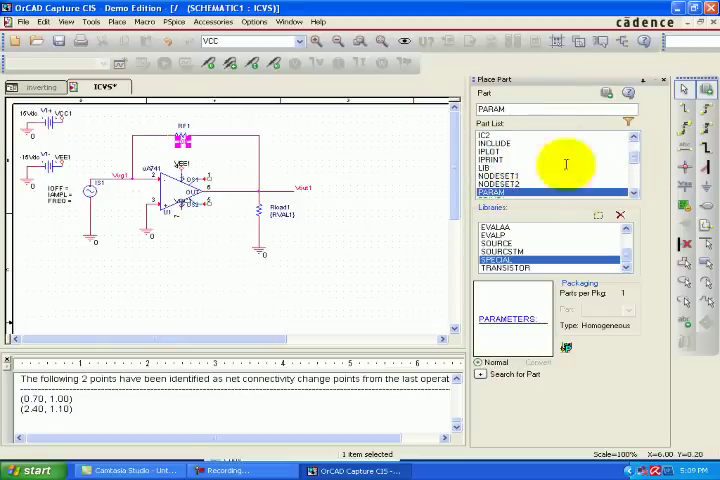
left_click(607, 94)
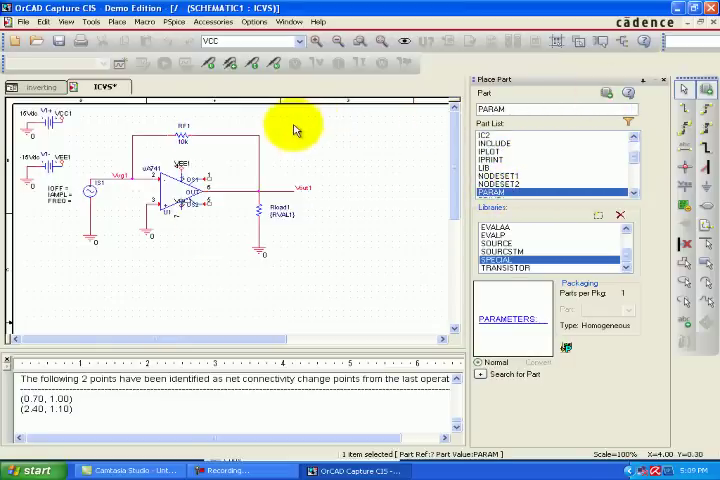
left_click(330, 149)
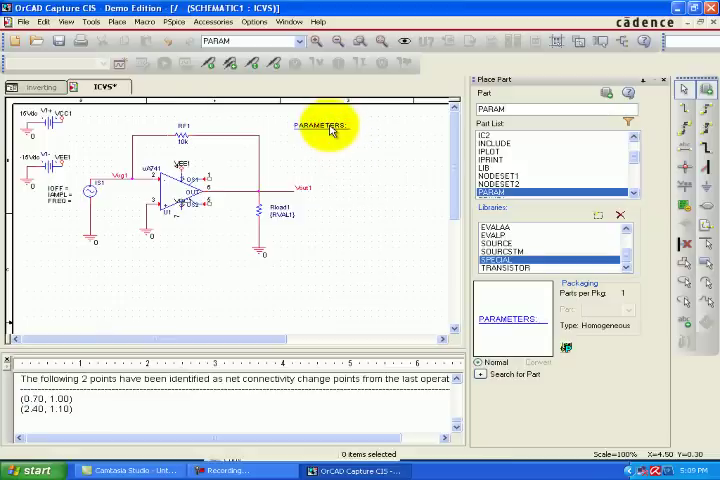
- Add a new RVAL1 property with value 1k to the PARAMETERS part
double_click(326, 130)
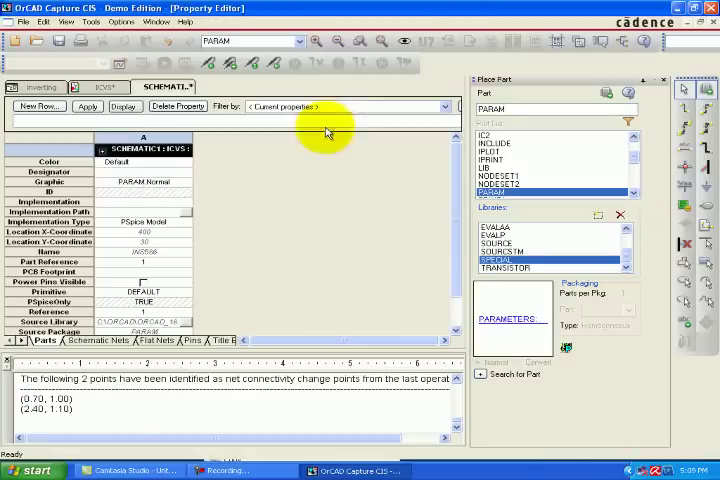
left_click(58, 110)
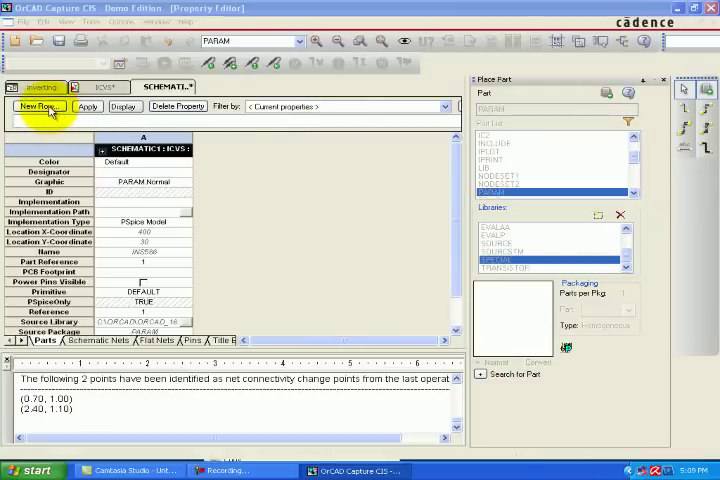
left_click(372, 258)
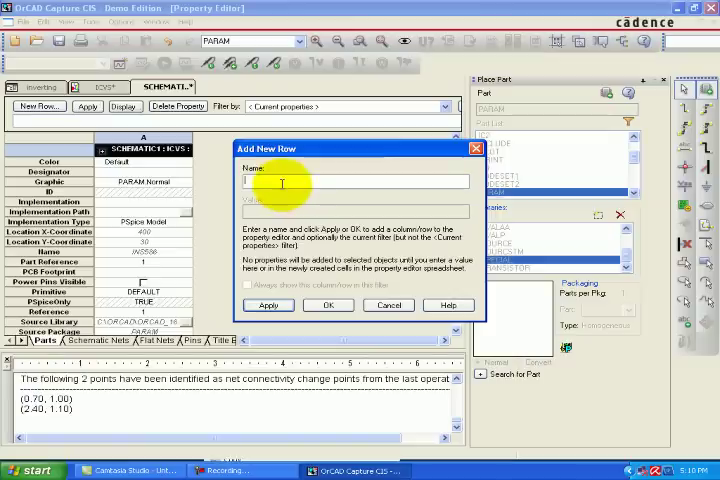
type("RVAL1")
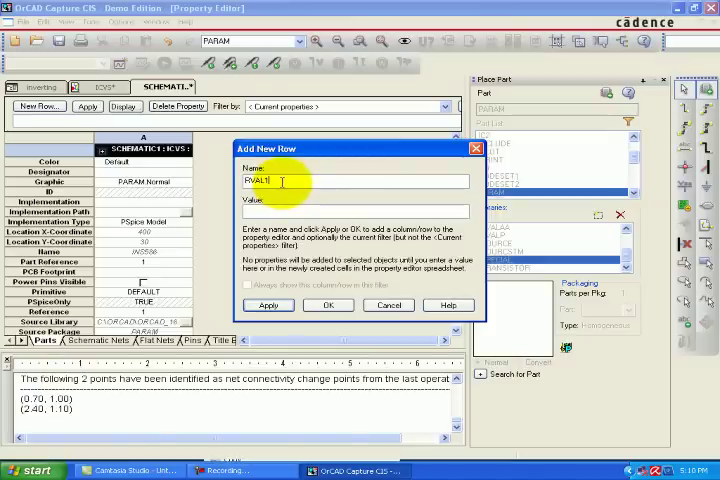
left_click(270, 210)
type("1k")
right_click(270, 210)
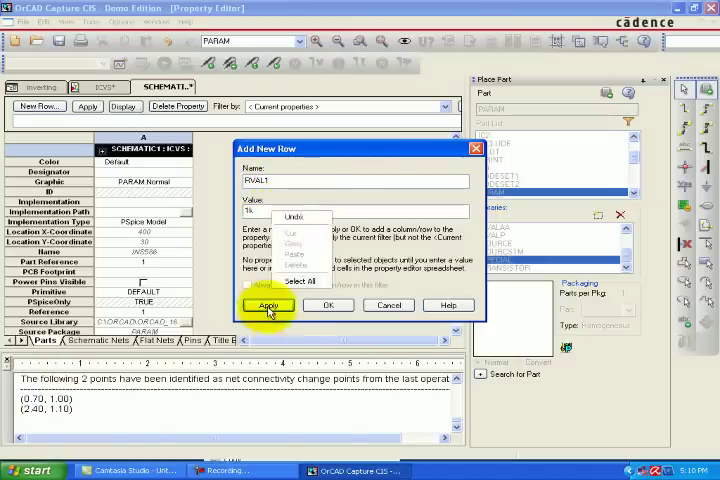
left_click(269, 305)
left_click(325, 305)
left_click(358, 254)
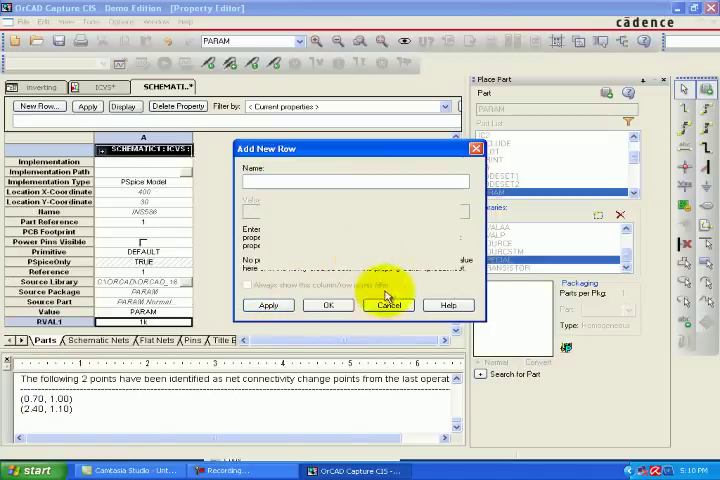
left_click(370, 305)
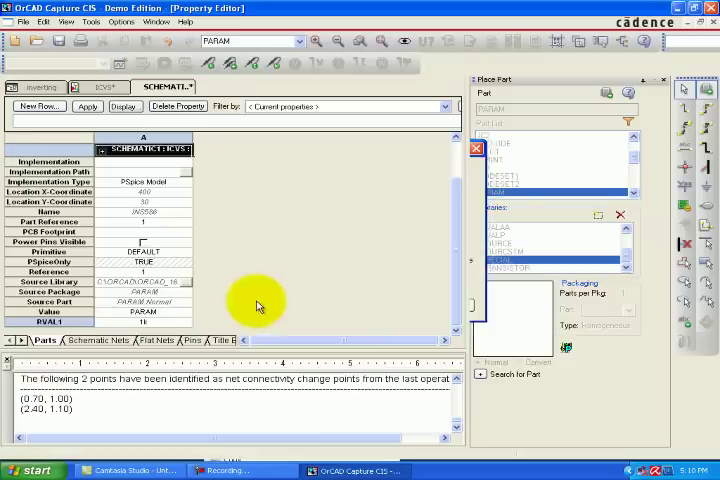
- Display RVAL1's name and value on the schematic and apply the changes
left_click(115, 323)
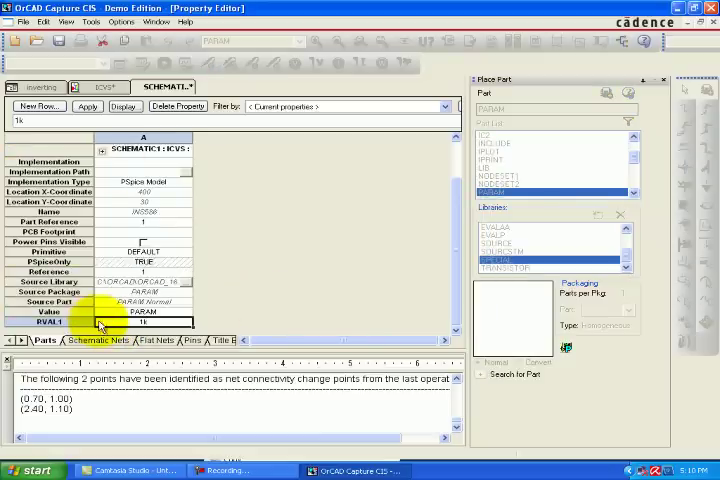
left_click(124, 107)
left_click(261, 254)
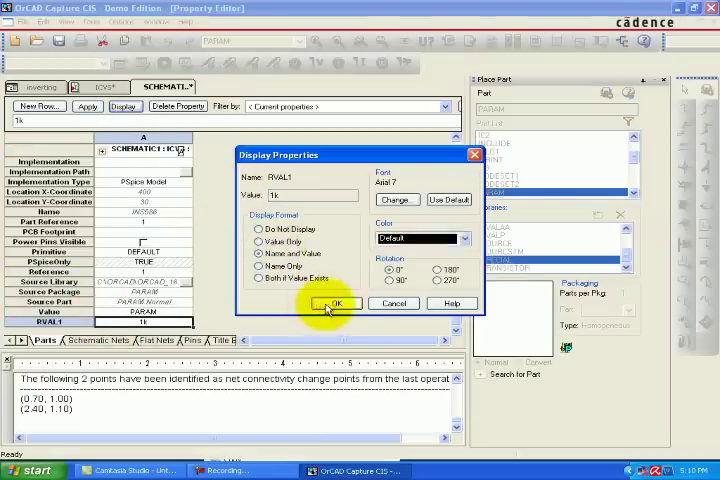
left_click(335, 304)
left_click(88, 106)
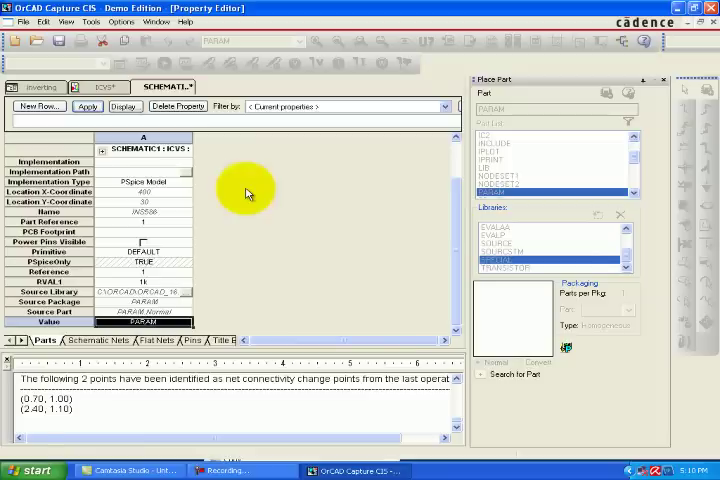